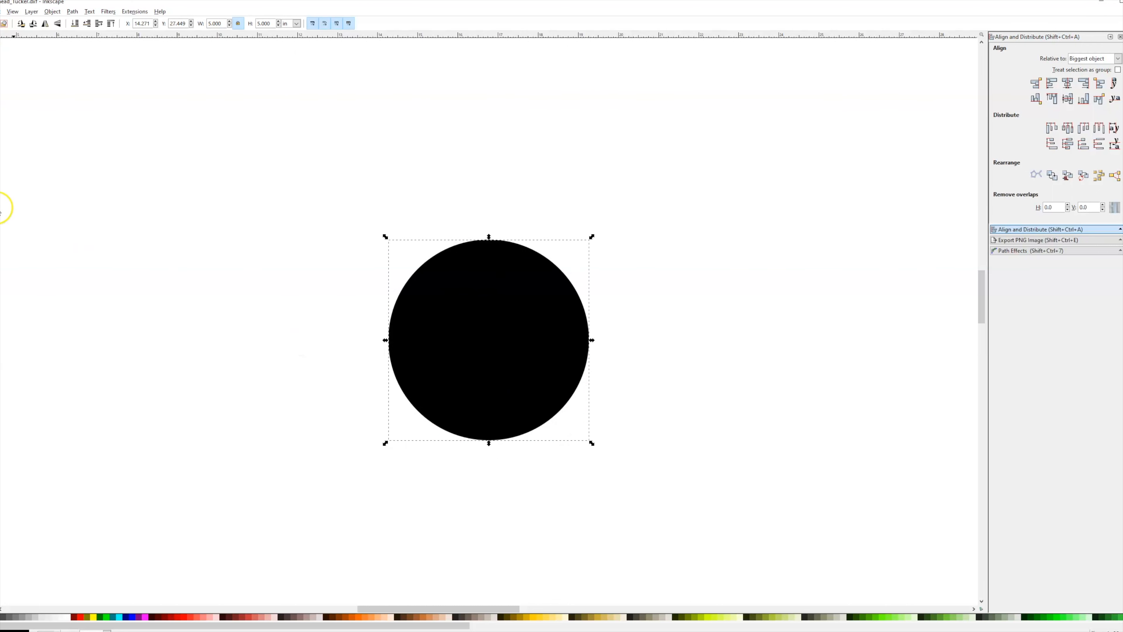
Create a text object reading DEER HEAD CUTTING above the circle.
key(t)
click(426, 171)
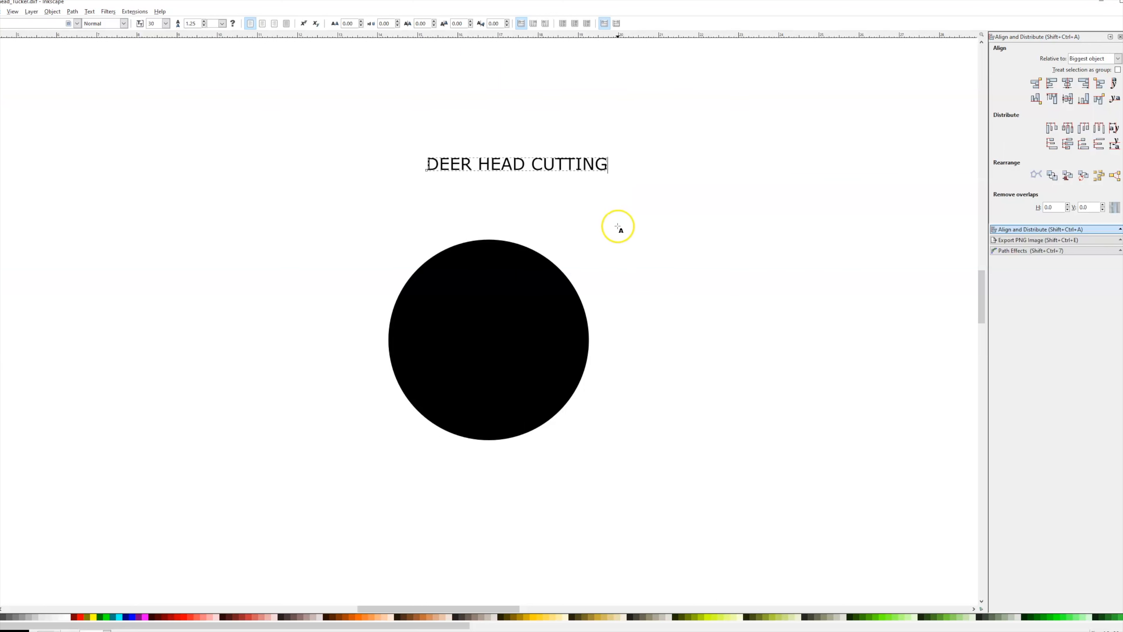
Reposition the DEER HEAD CUTTING text so it sits centered above the circle.
key(F1)
drag(495, 165, 476, 183)
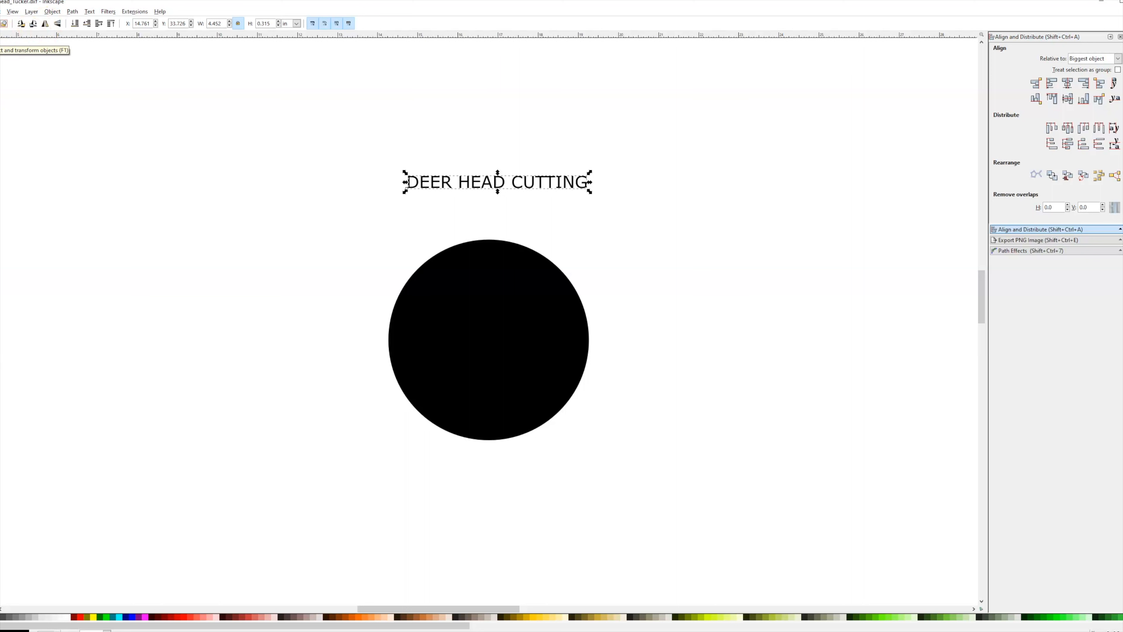
mouse_move(527, 181)
mouse_down()
mouse_move(497, 189)
mouse_move(585, 208)
mouse_move(519, 163)
mouse_up()
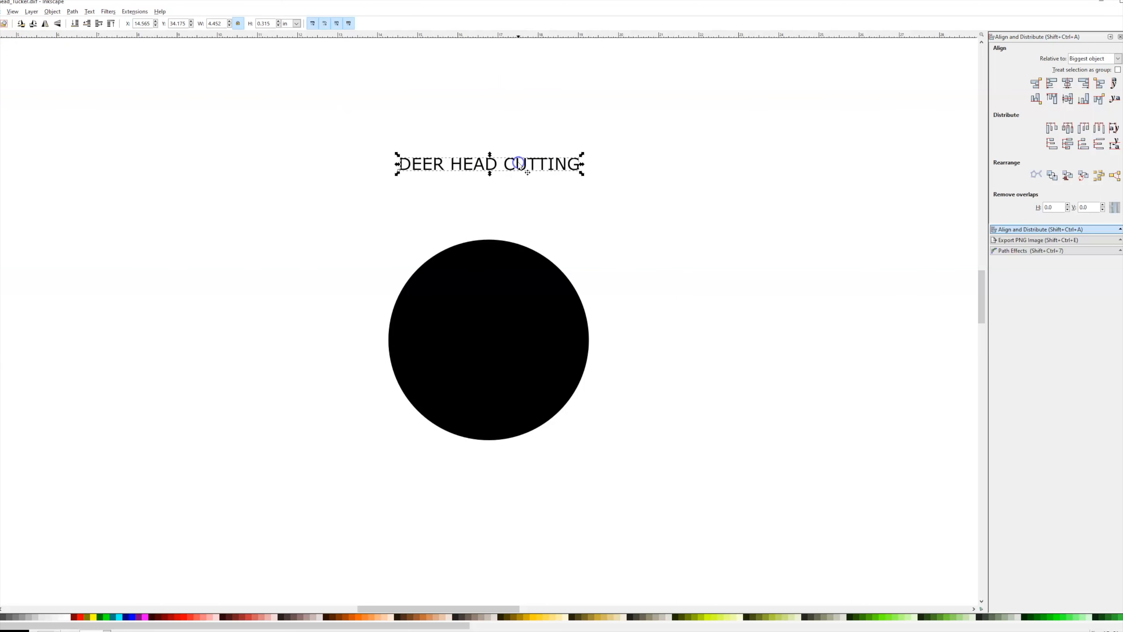
click(648, 219)
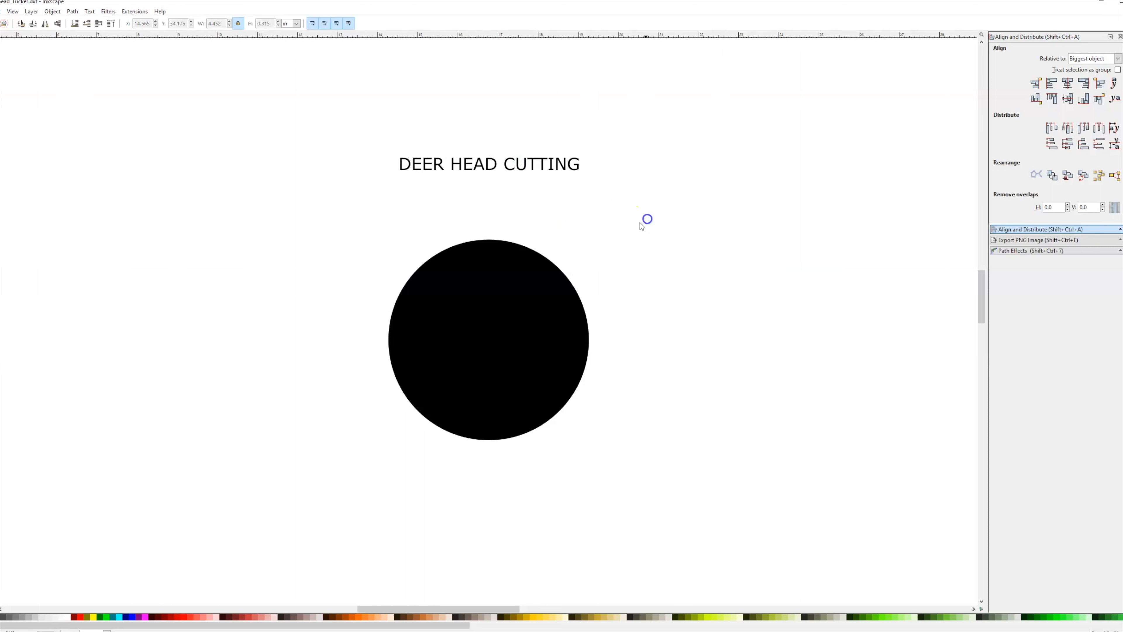
Scale the title text up to about 6.4 in wide.
click(537, 164)
drag(583, 176, 661, 237)
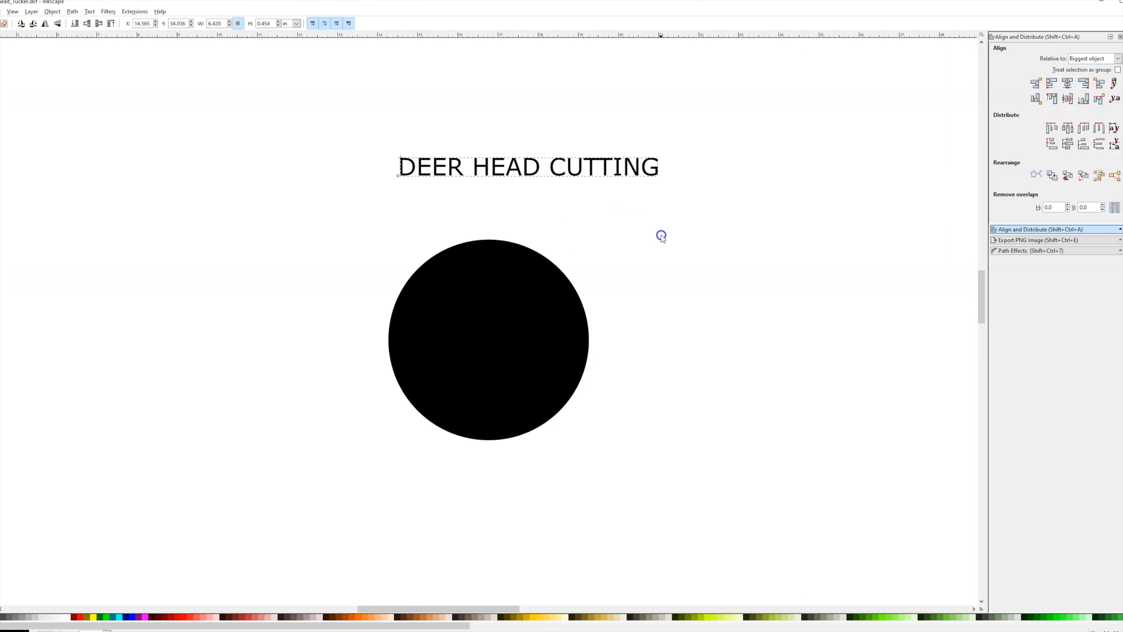
mouse_move(530, 180)
mouse_down()
mouse_move(528, 194)
mouse_move(530, 183)
mouse_up()
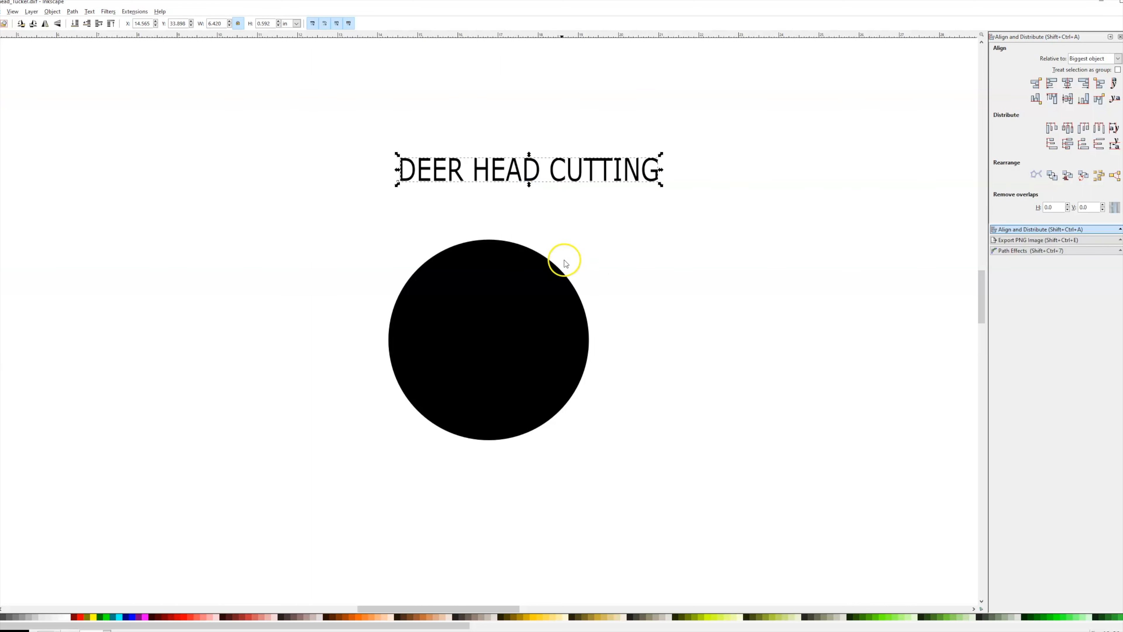
Try to put the text on the path with only the circle selected.
click(511, 295)
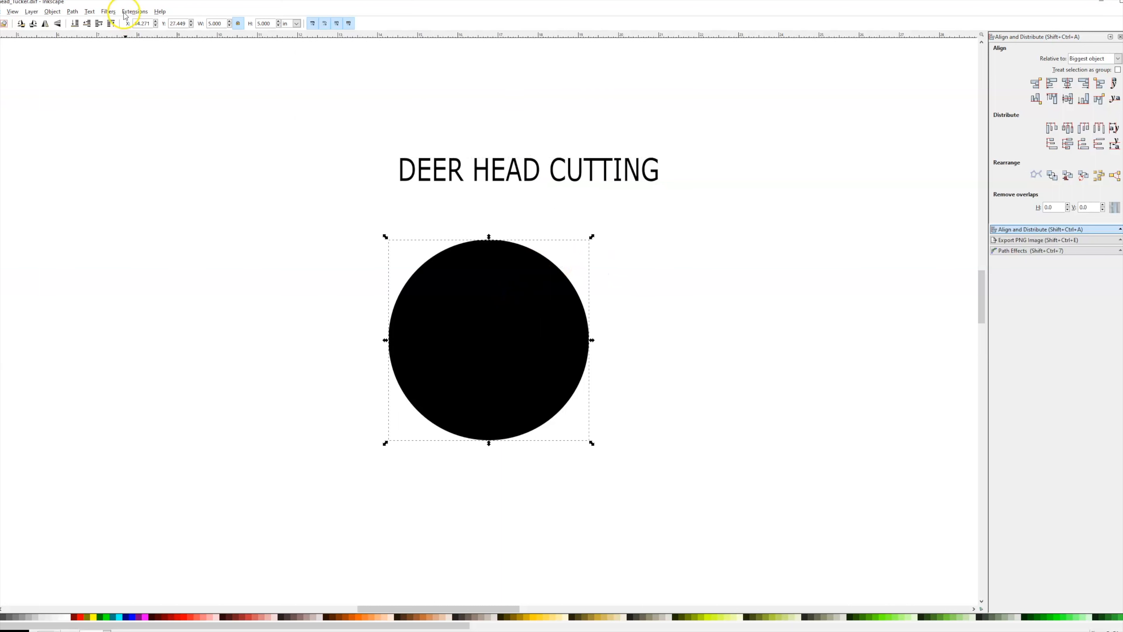
click(90, 12)
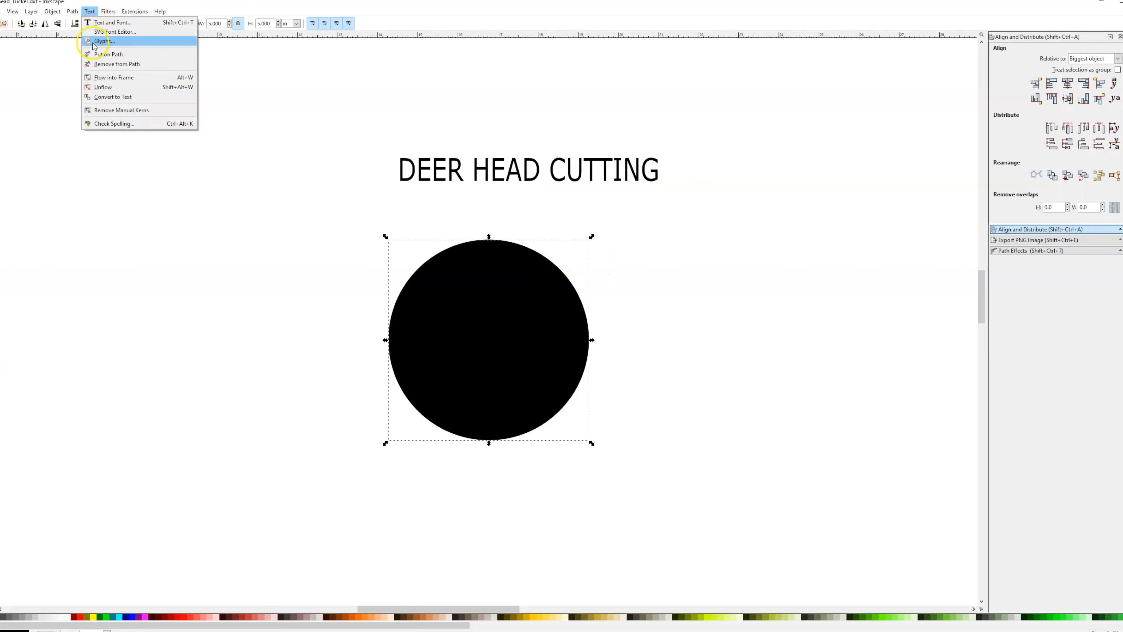
click(104, 55)
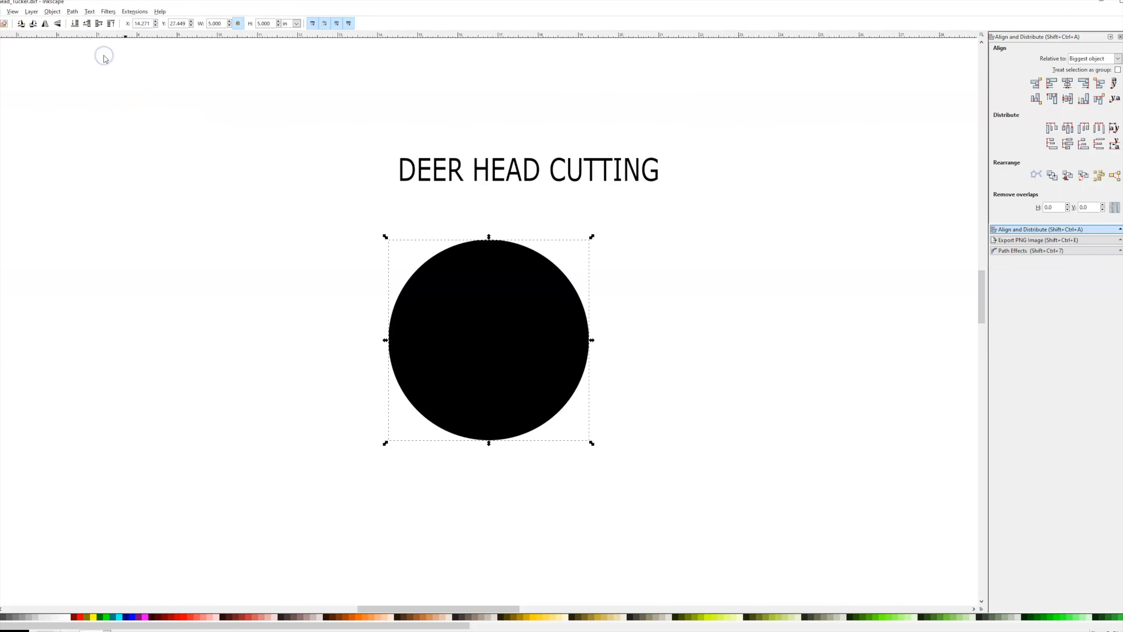
Select both the text and the circle and put the text on the circle's path.
click(545, 170)
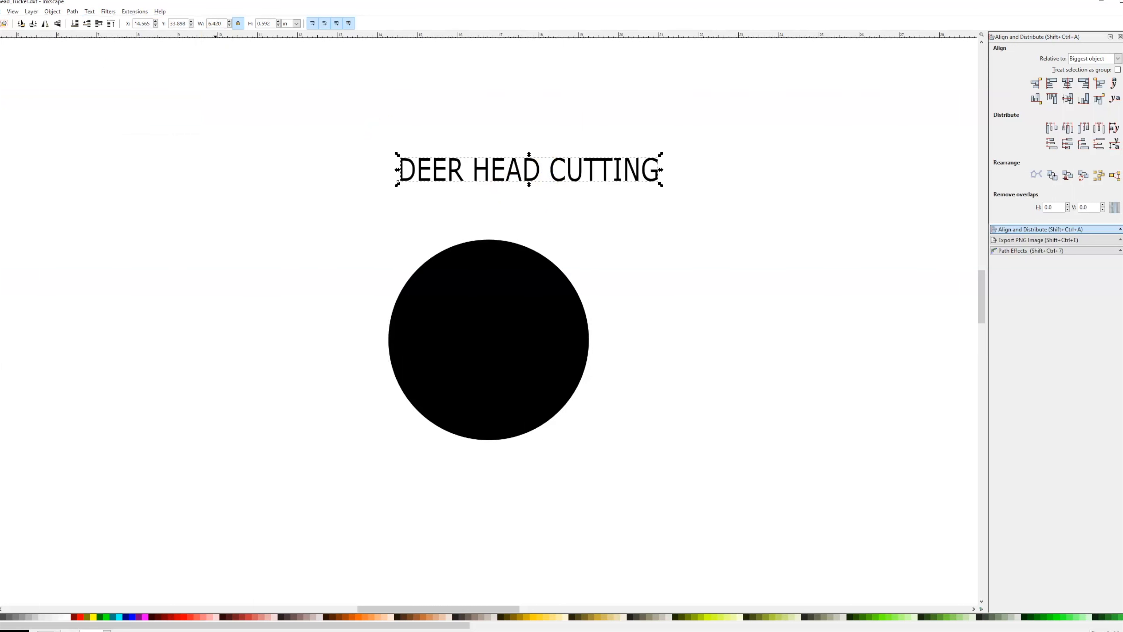
click(89, 12)
click(478, 201)
click(737, 128)
drag(752, 114, 335, 475)
click(89, 11)
click(108, 56)
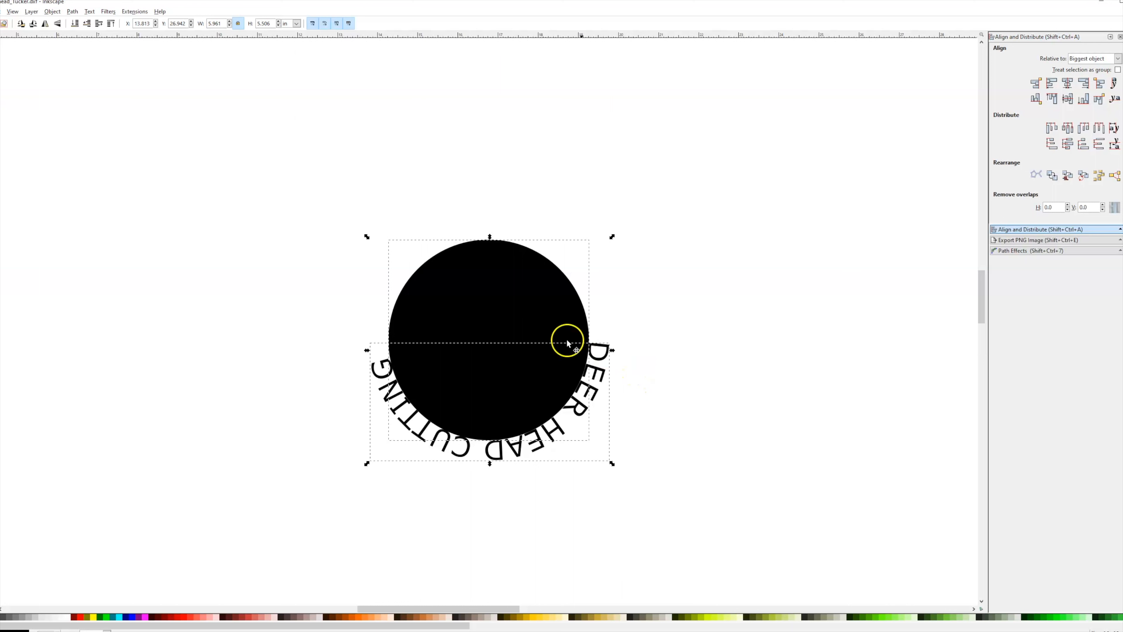
Rotate the text on the path so the lettering moves to the top of the circle.
click(492, 323)
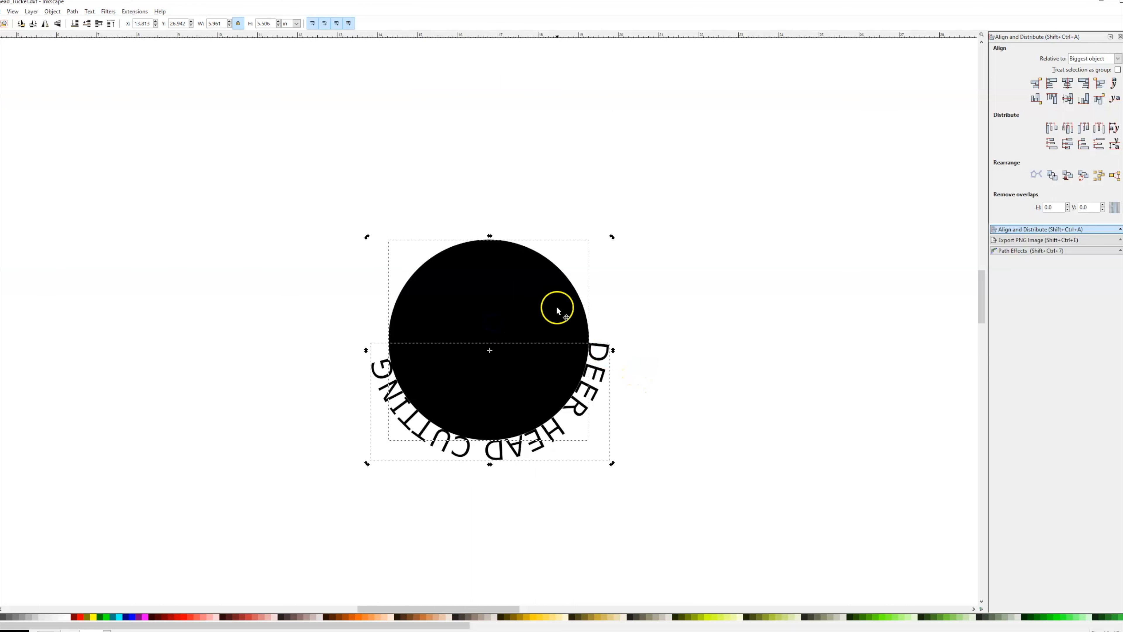
drag(611, 465, 514, 199)
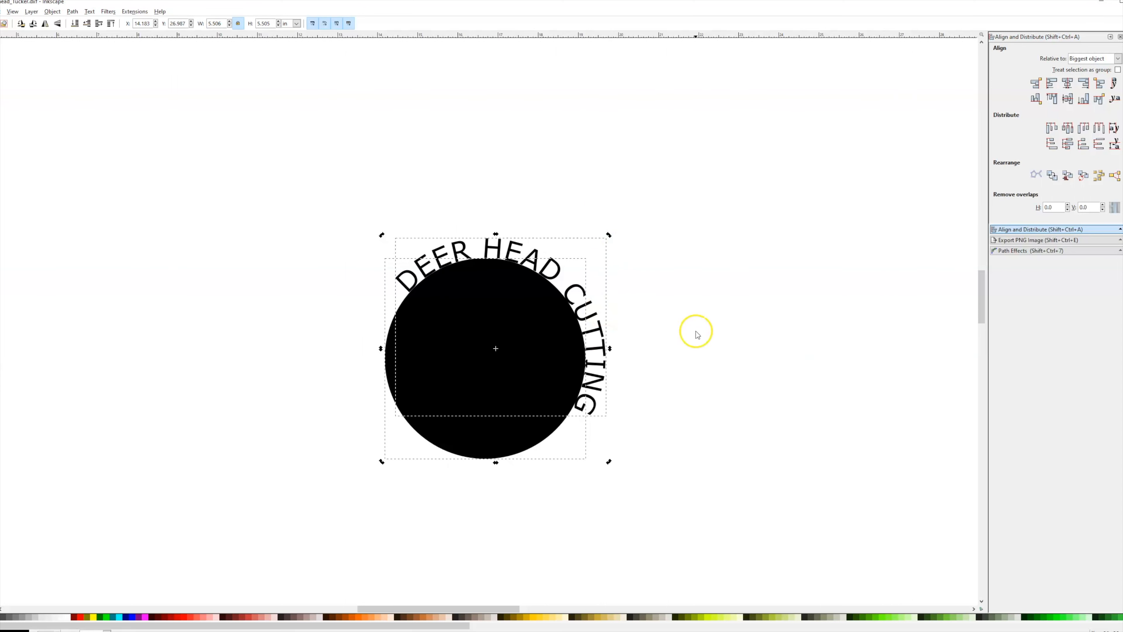
Rotate the circle so the lettering is centered across its top.
click(492, 371)
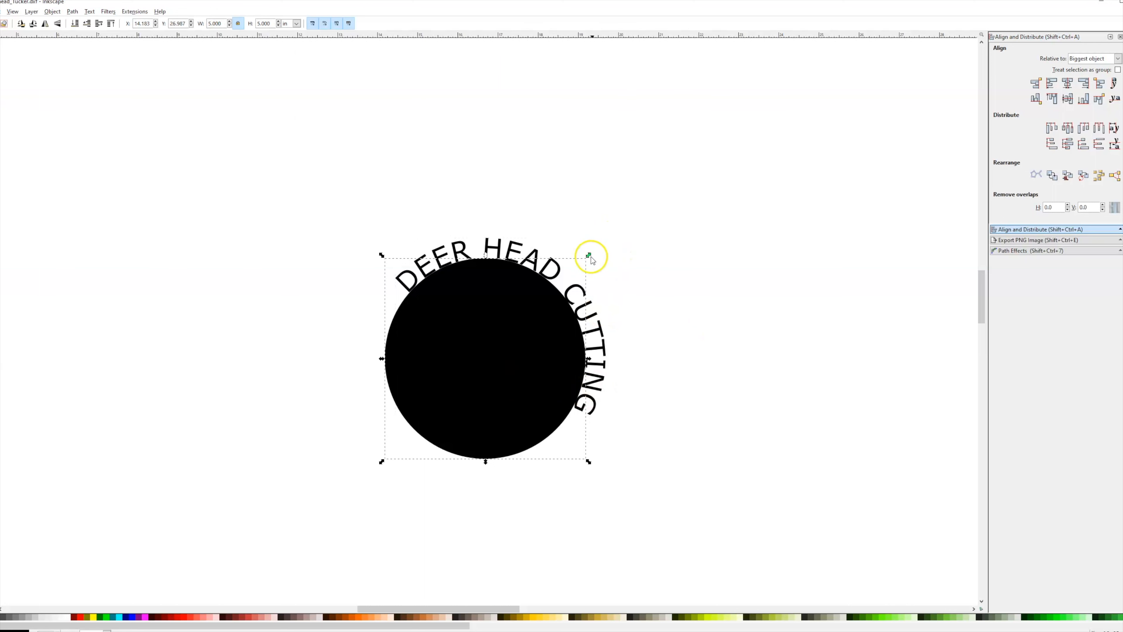
click(538, 311)
drag(590, 256, 509, 236)
click(693, 252)
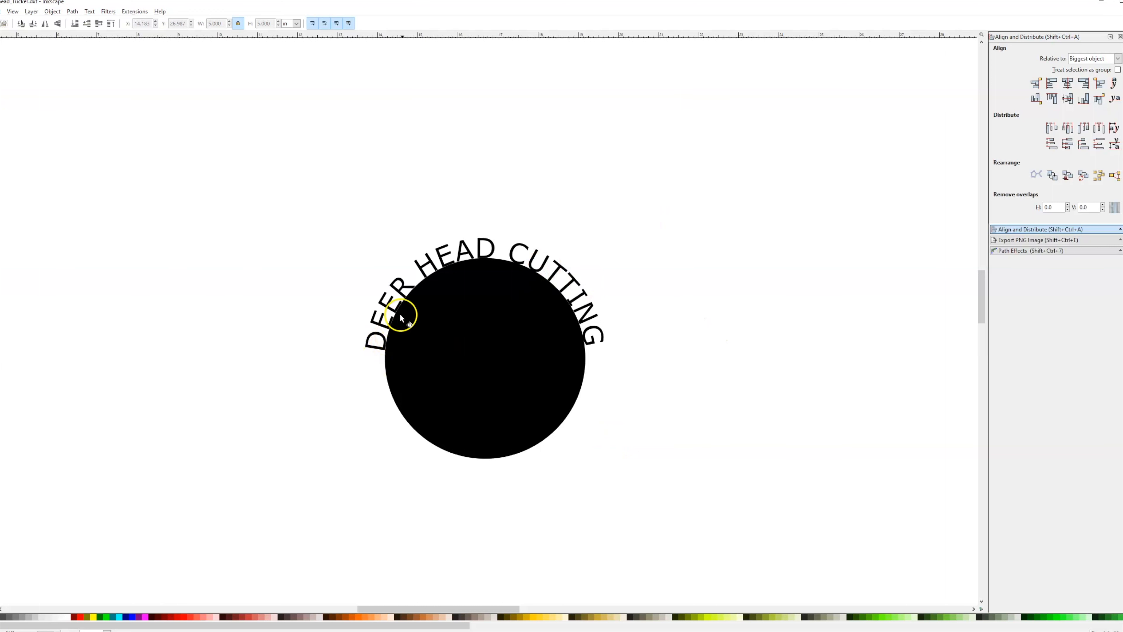
Select the circle and the curved text together and combine them with Union.
scroll(440, 254, down, 1)
scroll(441, 265, up, 5)
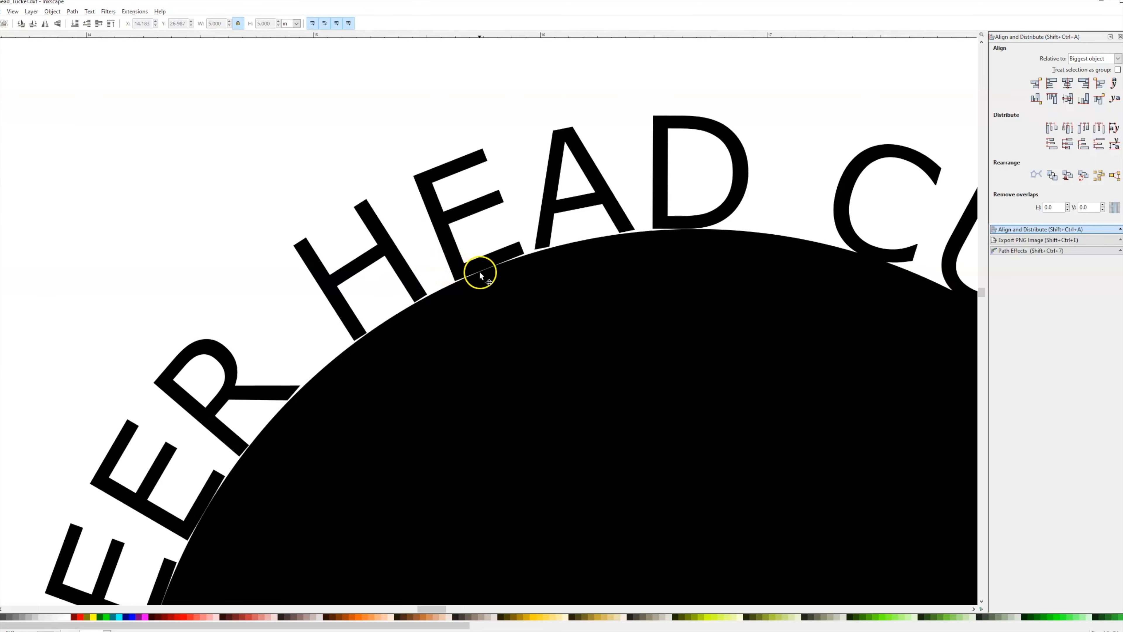
scroll(499, 256, down, 5)
drag(703, 190, 353, 508)
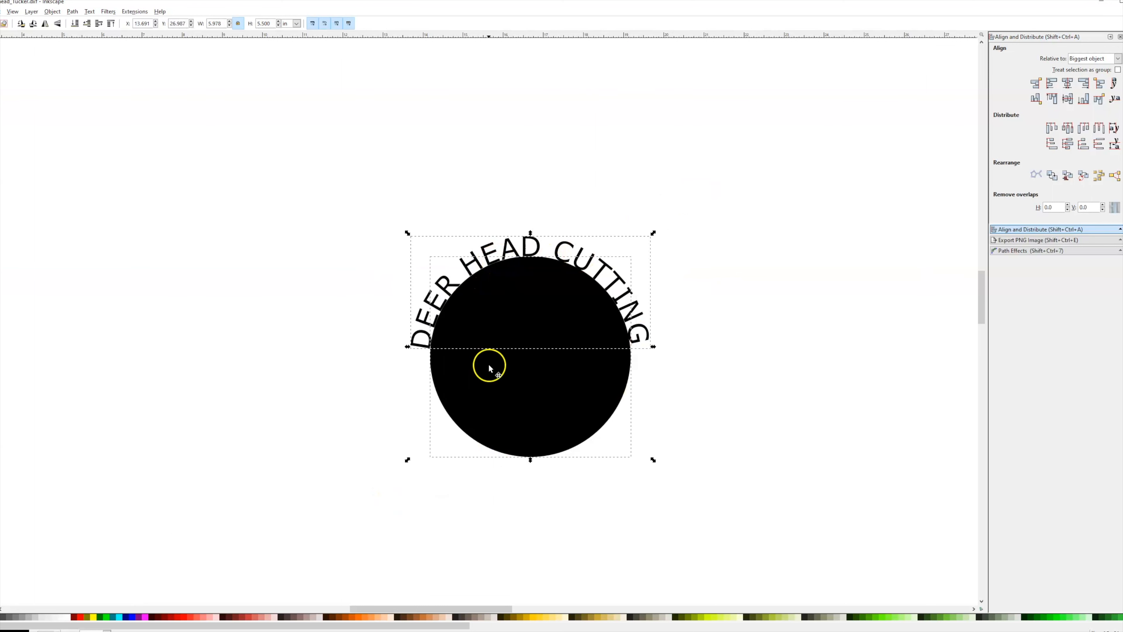
click(72, 11)
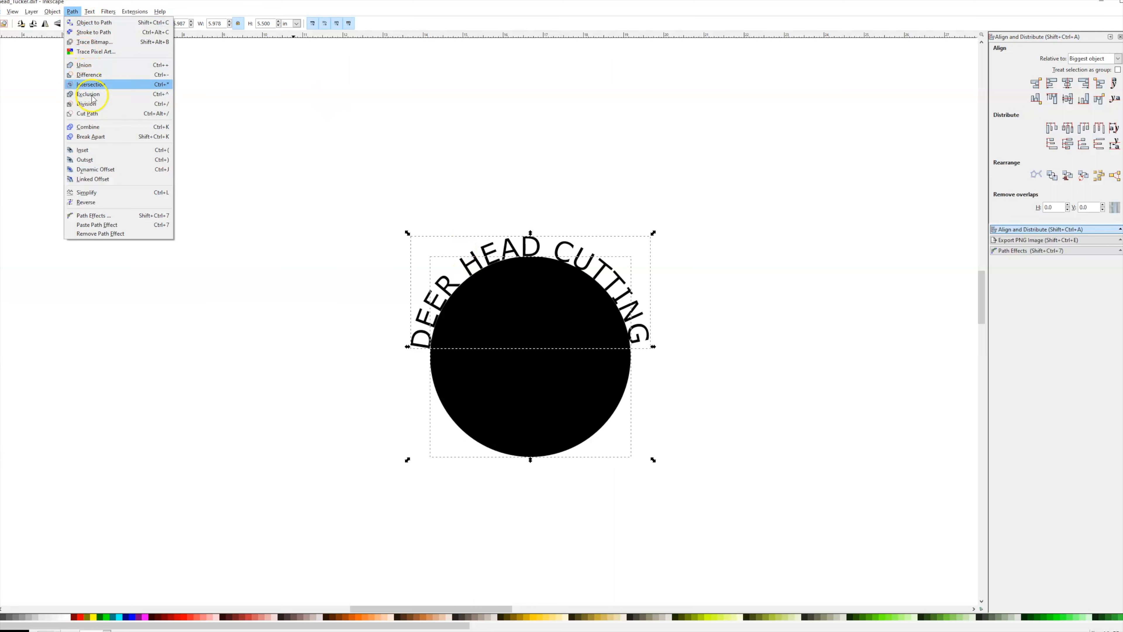
click(99, 65)
Zoom in to inspect the joined lettering along the circle's edge.
scroll(491, 255, down, 2)
scroll(495, 260, up, 5)
scroll(531, 247, up, 3)
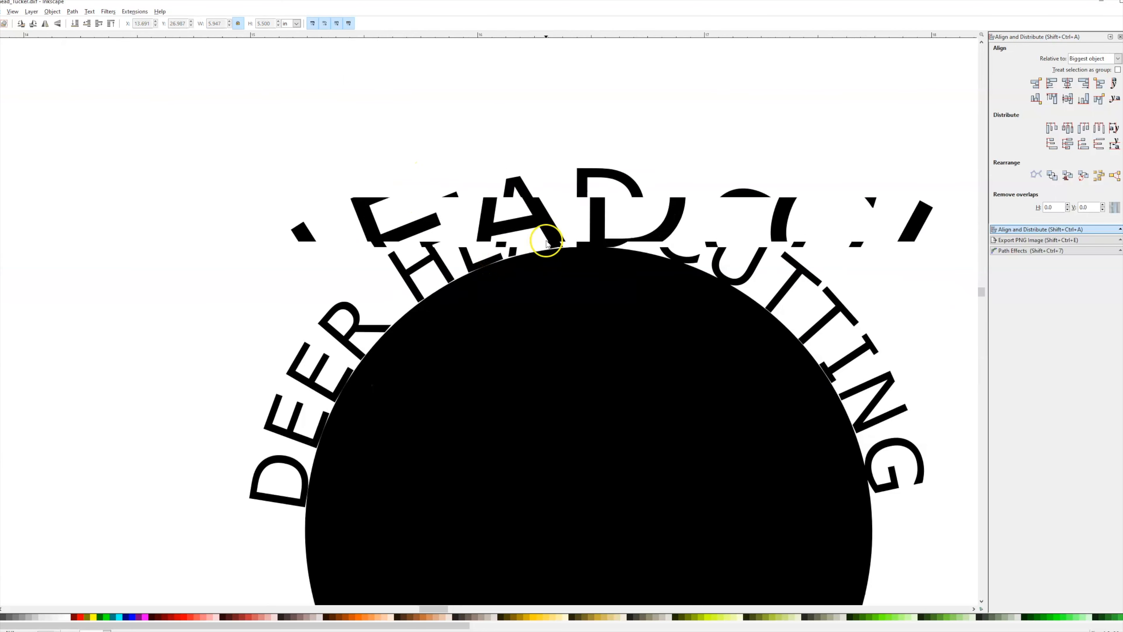
scroll(593, 241, down, 2)
scroll(592, 241, down, 3)
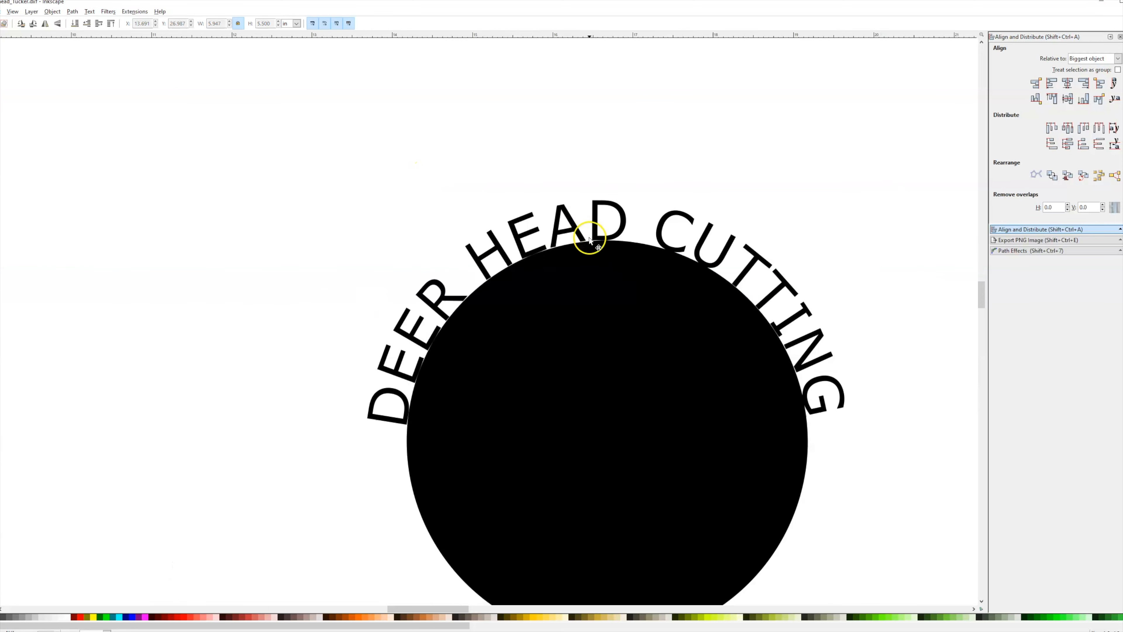
click(544, 276)
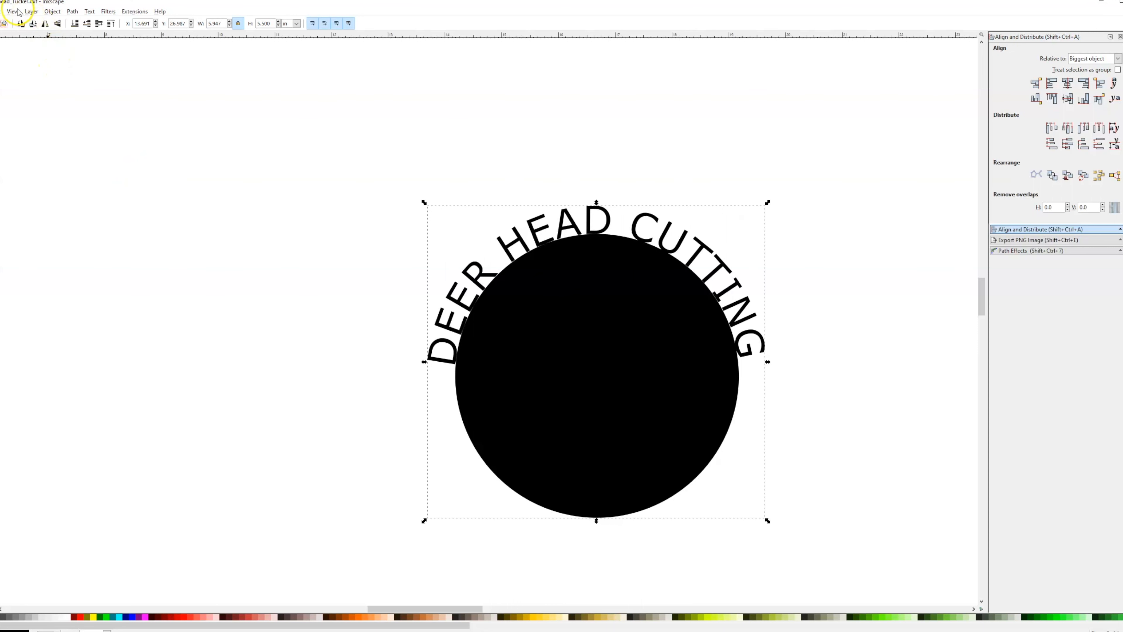
key(Escape)
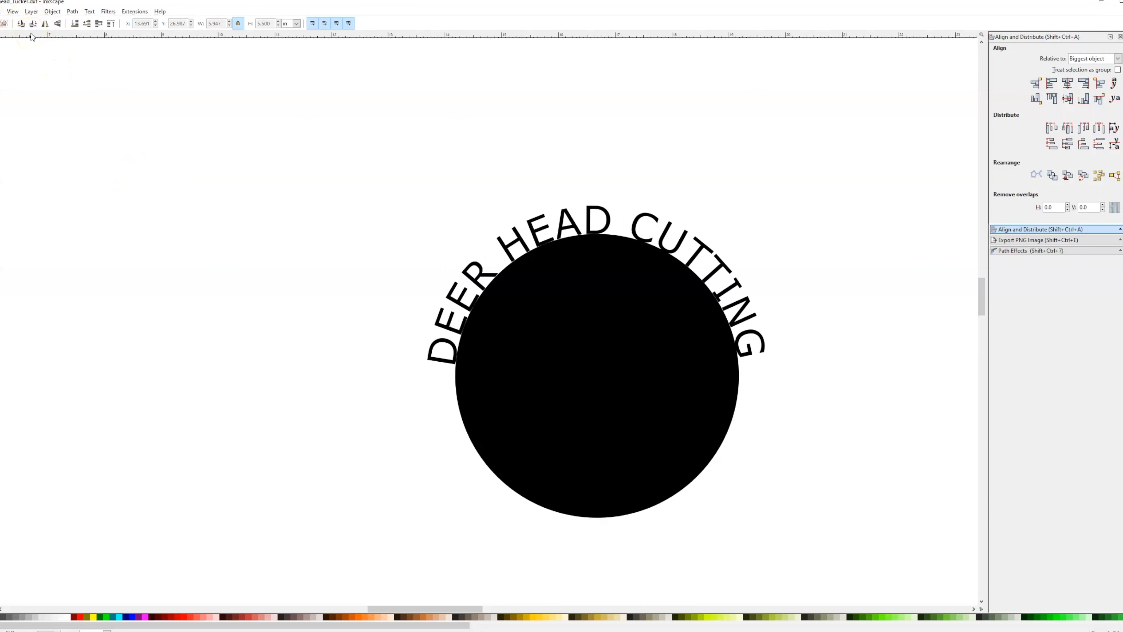
Draw a new circle beside the design and set its width to 5 in.
click(586, 312)
click(569, 210)
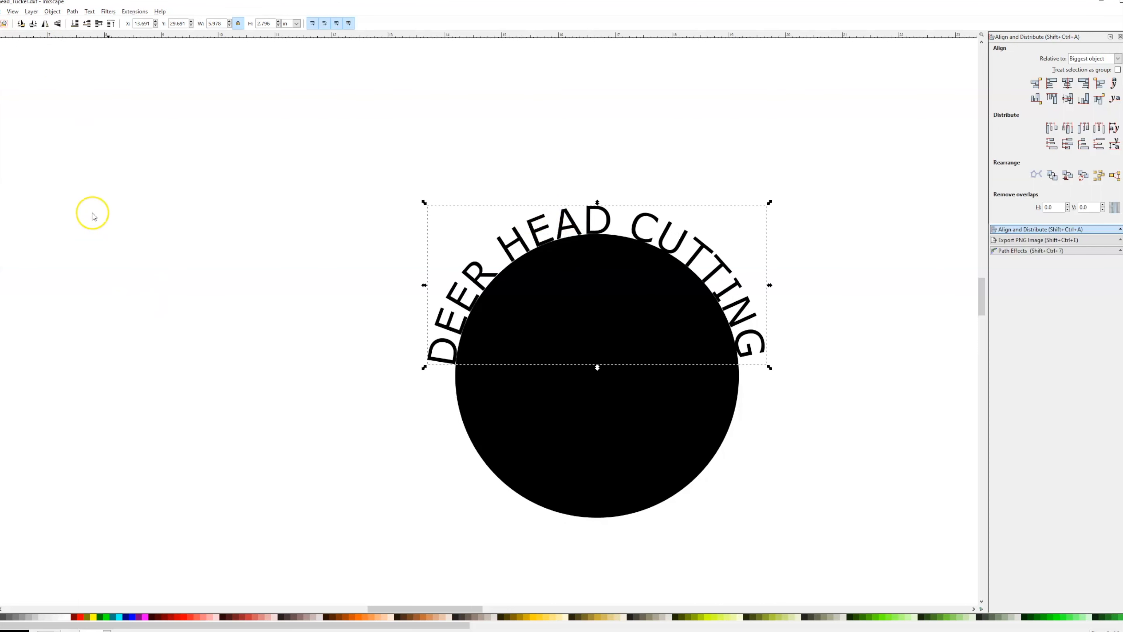
key(e)
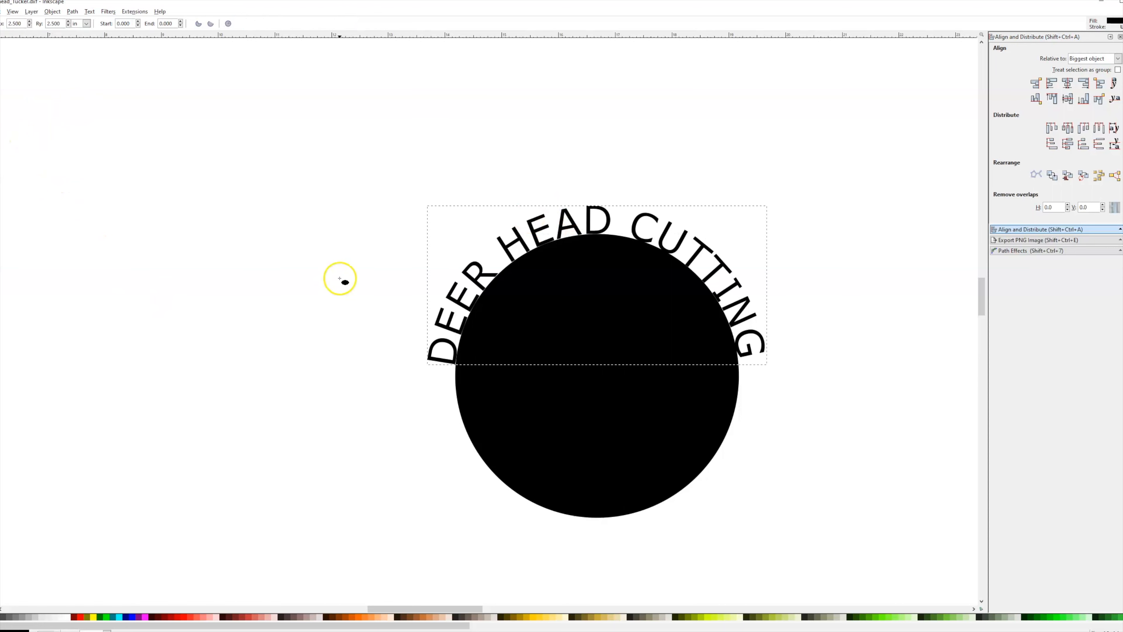
ctrl+scroll(338, 279, down, 2)
drag(214, 283, 314, 372)
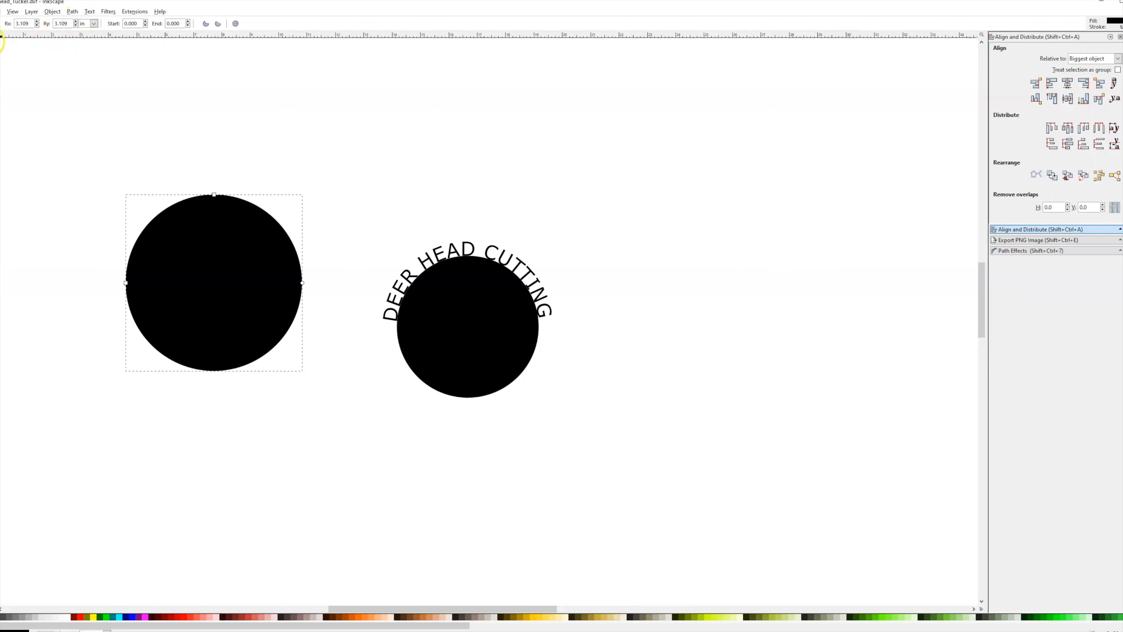
click(1, 41)
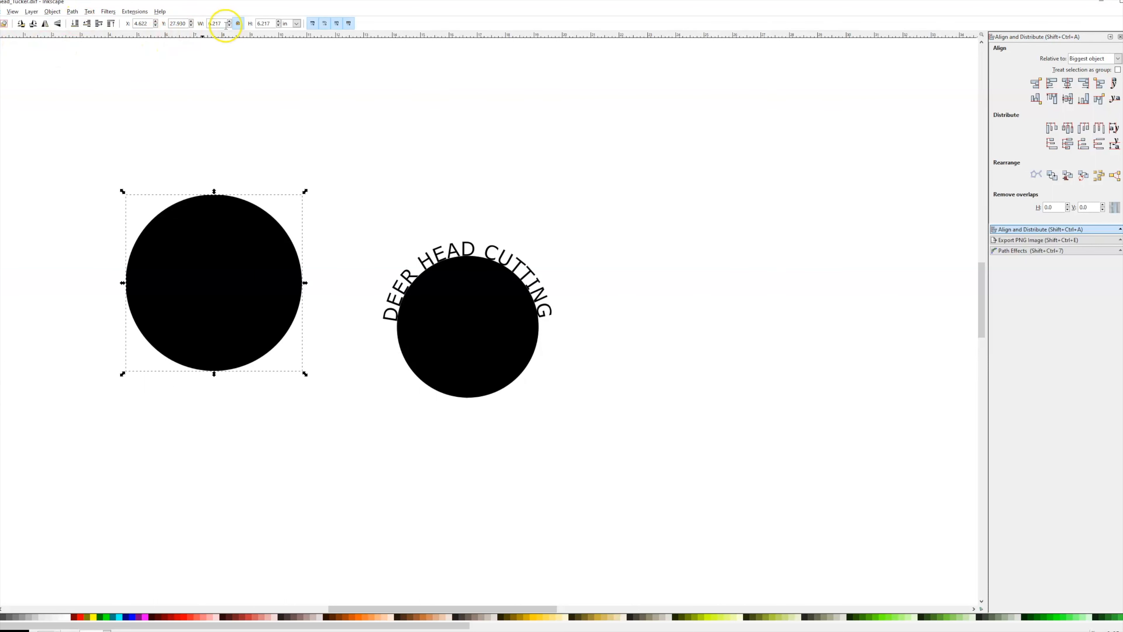
text(5.033)
click(196, 90)
Align the new circle with the lettered shape, centering it both vertically and horizontally.
drag(209, 282, 295, 326)
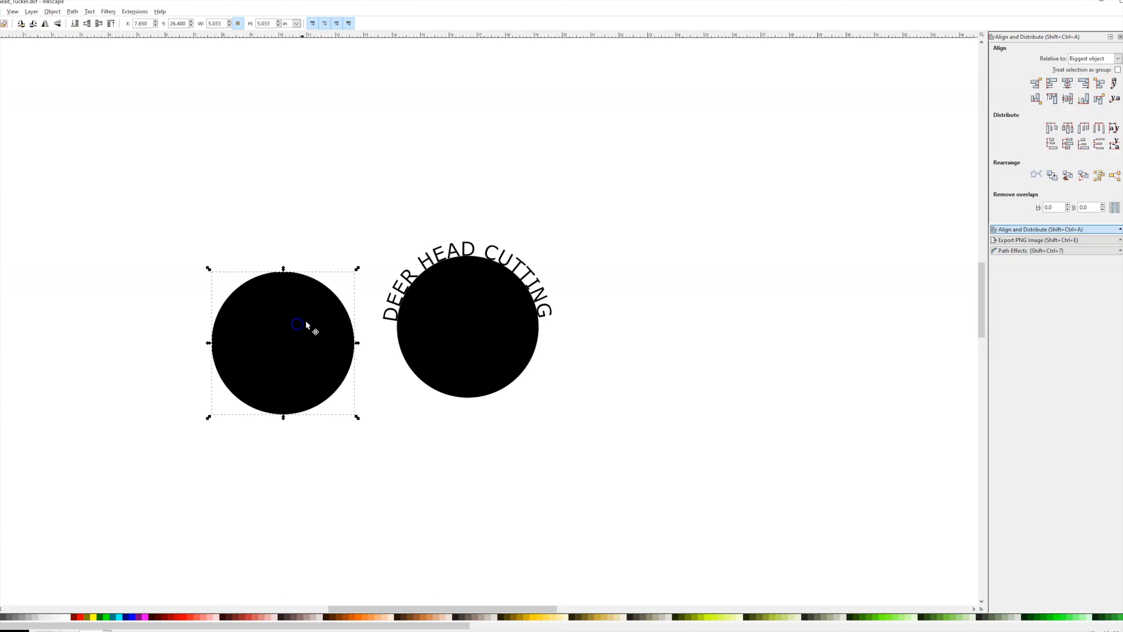
click(427, 339)
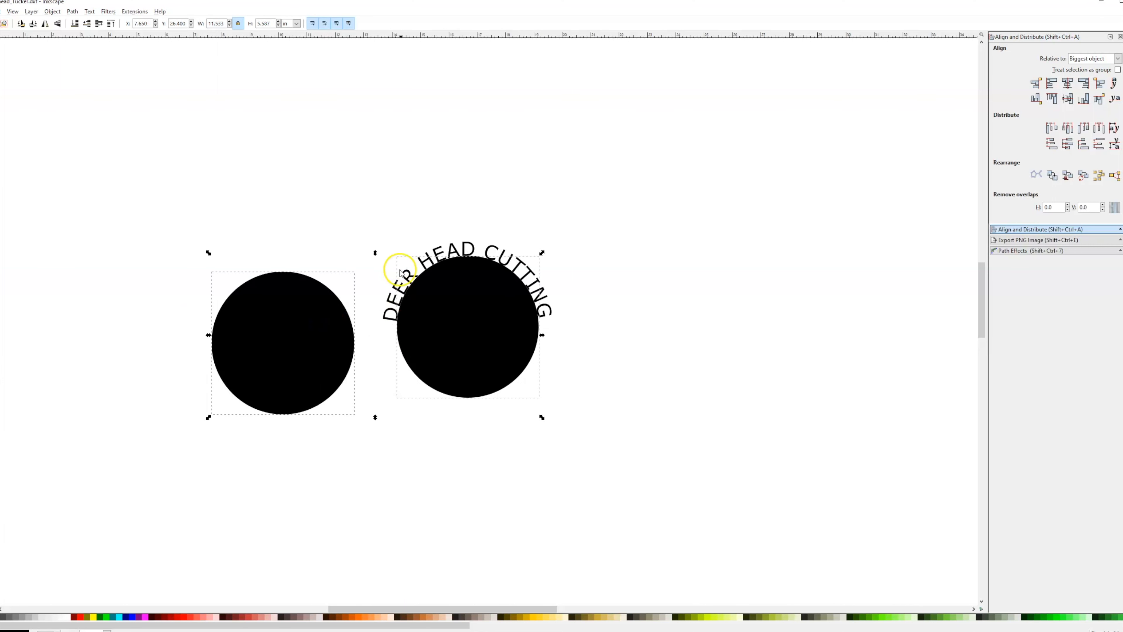
click(1068, 84)
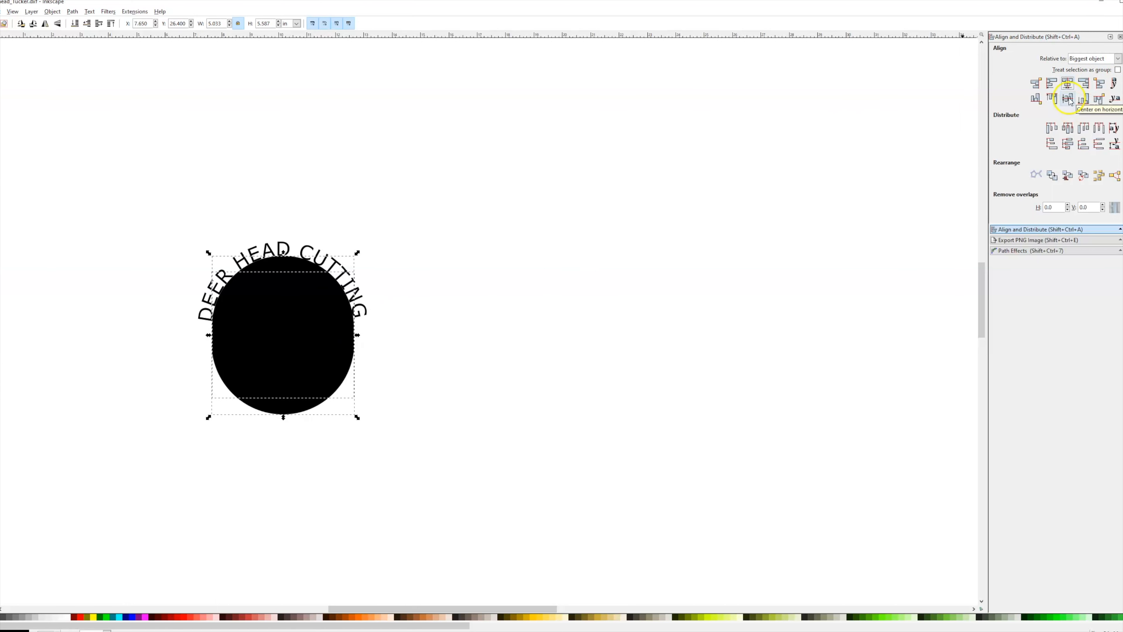
click(1068, 98)
Zoom in and out to inspect how the new circle lines up with the lettering.
scroll(309, 292, up, 6)
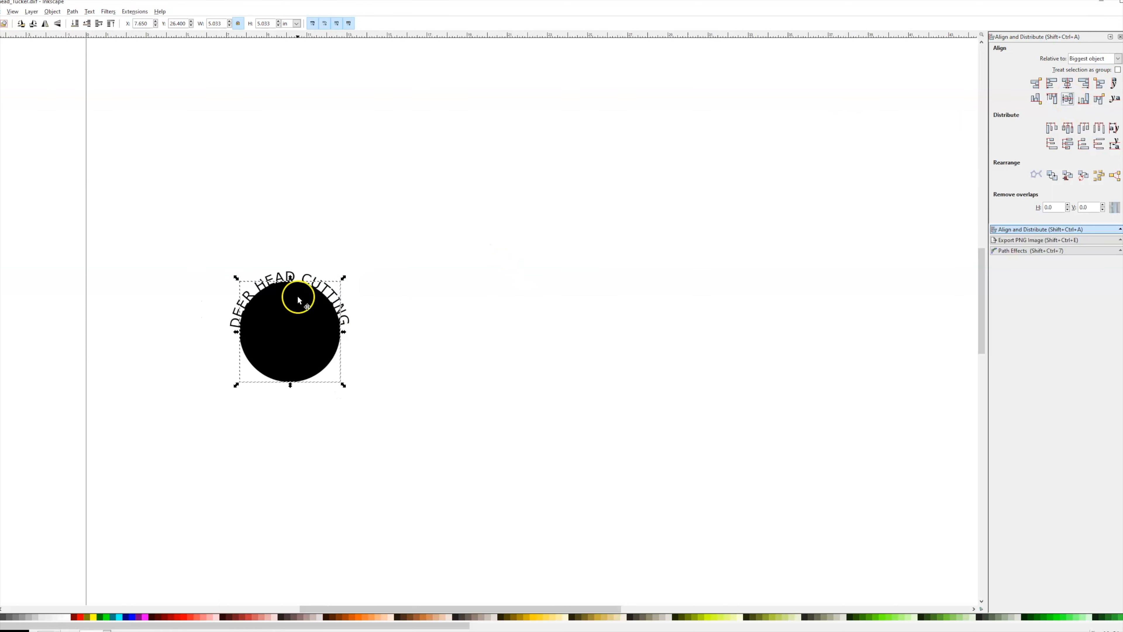
scroll(420, 302, up, 1)
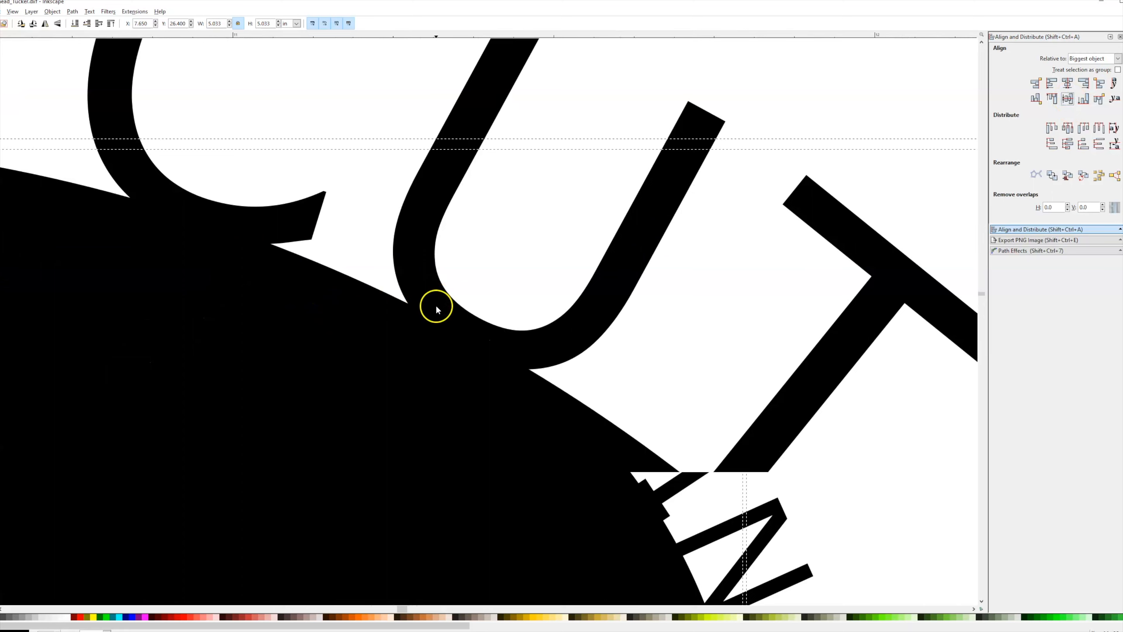
scroll(442, 304, down, 4)
scroll(284, 283, up, 4)
scroll(332, 266, down, 4)
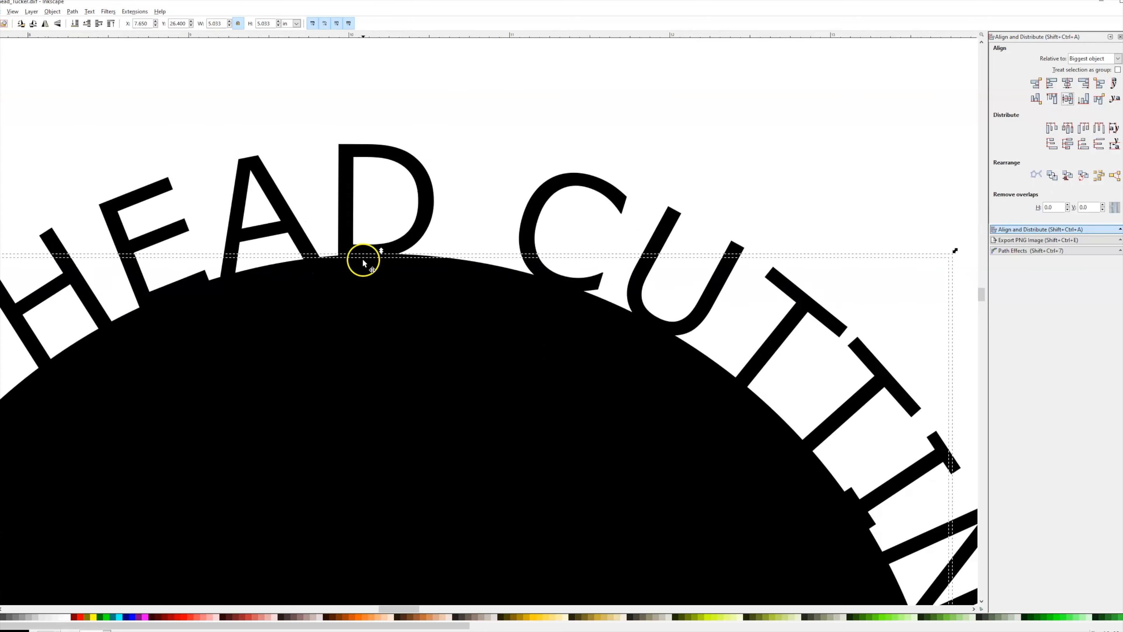
scroll(210, 308, up, 4)
scroll(212, 308, down, 3)
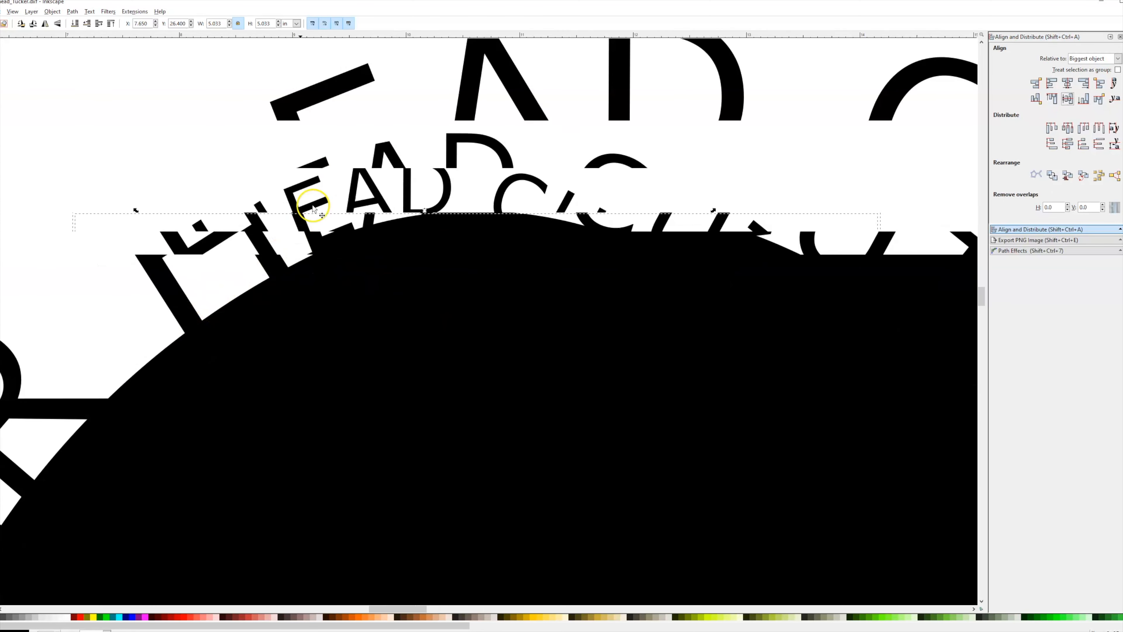
scroll(250, 359, down, 2)
scroll(382, 401, down, 1)
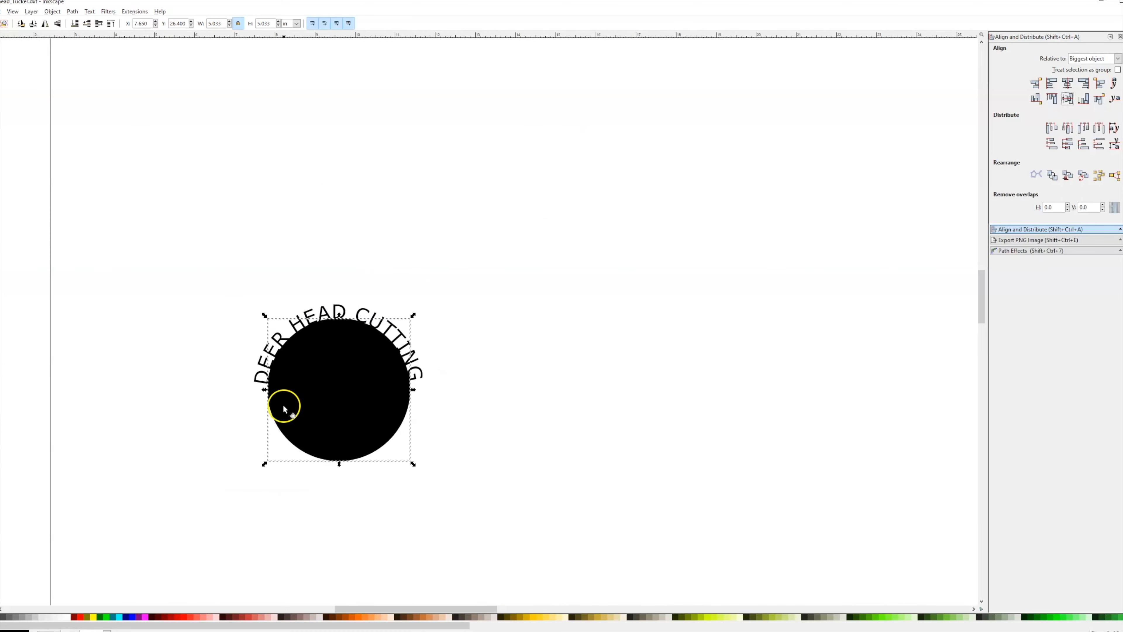
scroll(286, 404, up, 3)
scroll(454, 341, down, 1)
scroll(425, 382, up, 1)
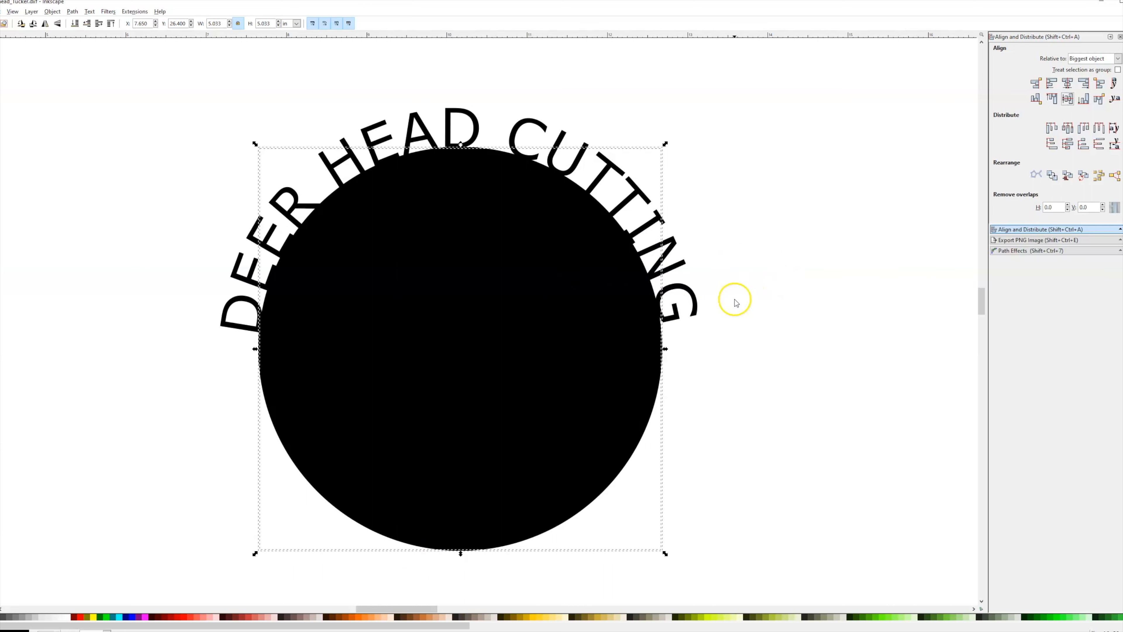
Select the new circle together with the lettered shape and union them into one path.
scroll(649, 218, down, 2)
click(729, 155)
drag(740, 132, 346, 450)
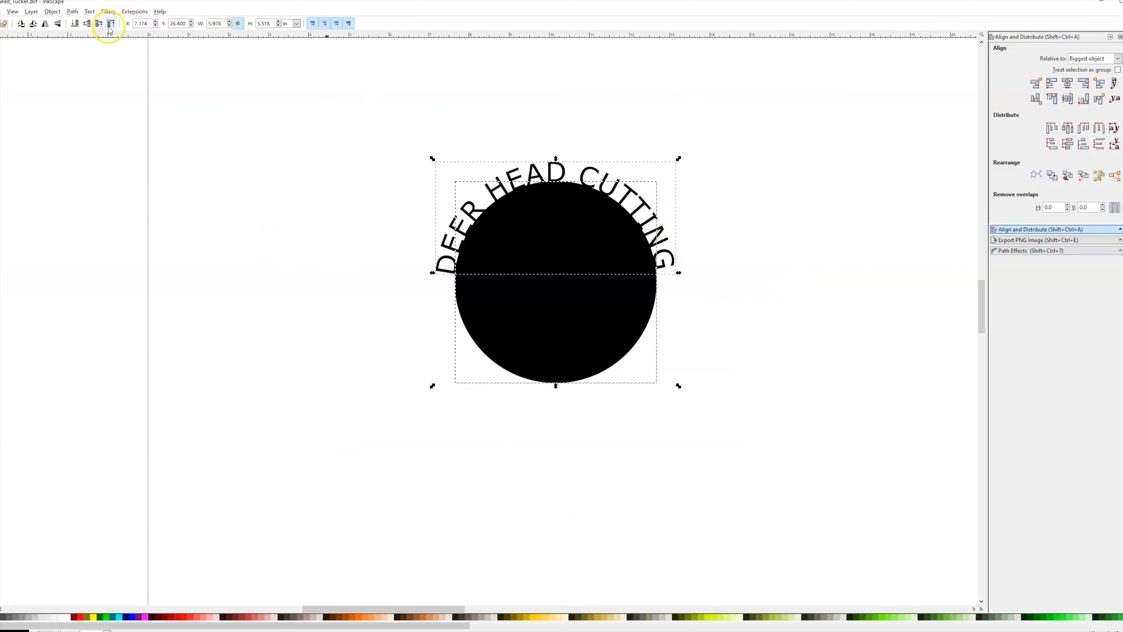
click(73, 11)
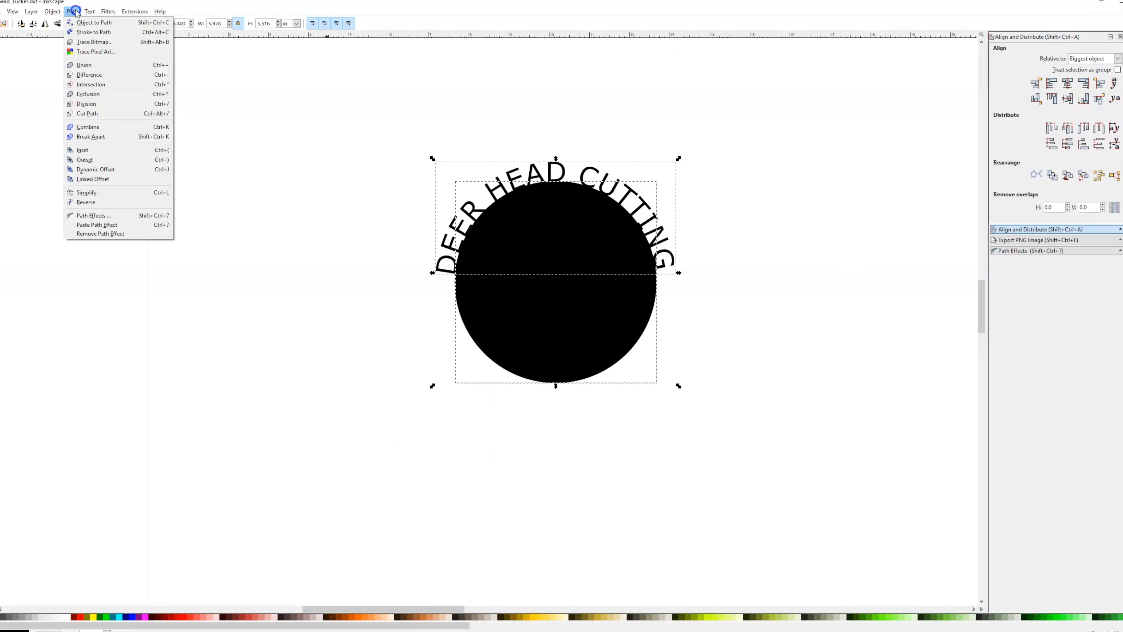
click(99, 65)
Zoom in and out to inspect where the letters merge with the circle's edge.
drag(551, 221, 605, 226)
ctrl+scroll(604, 226, down, 1)
ctrl+scroll(632, 188, up, 7)
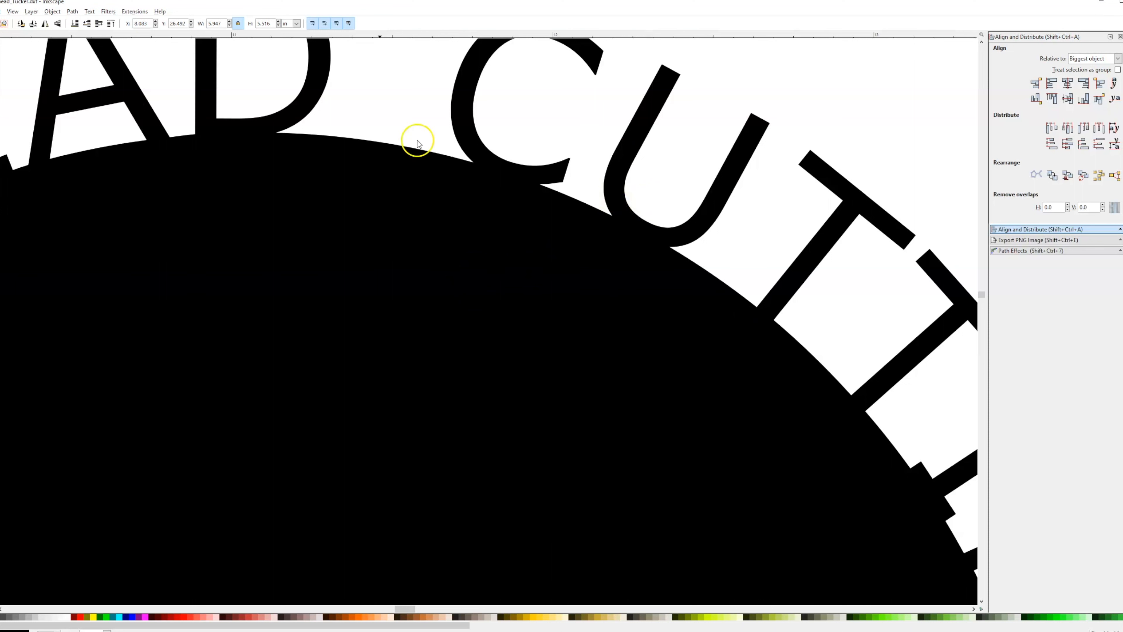
ctrl+scroll(319, 144, down, 1)
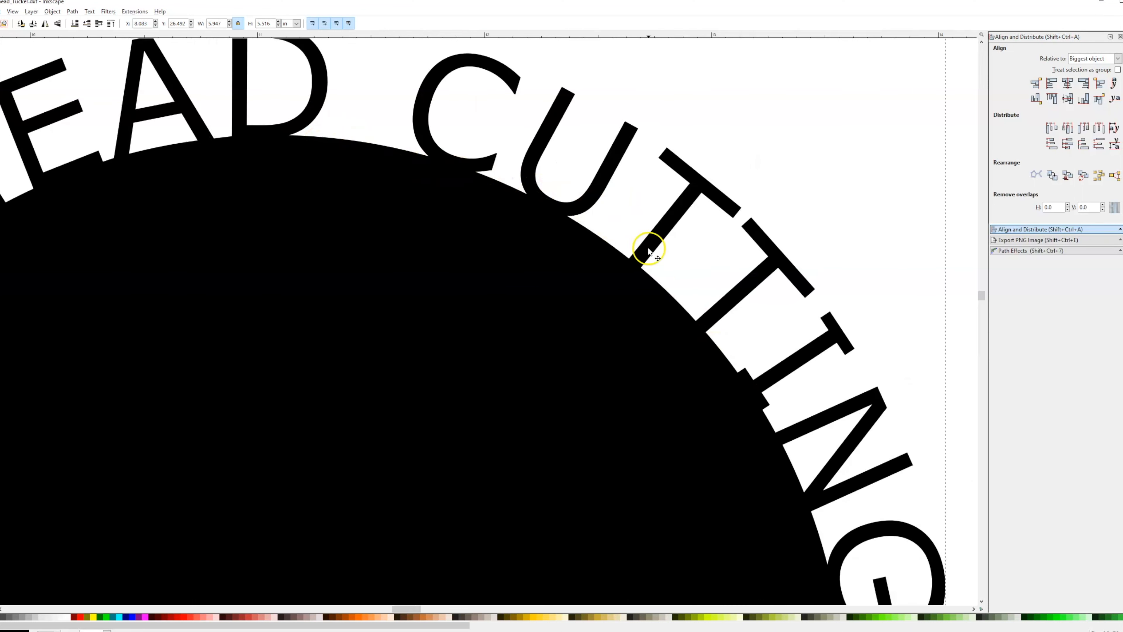
ctrl+scroll(652, 251, down, 1)
ctrl+scroll(655, 253, down, 1)
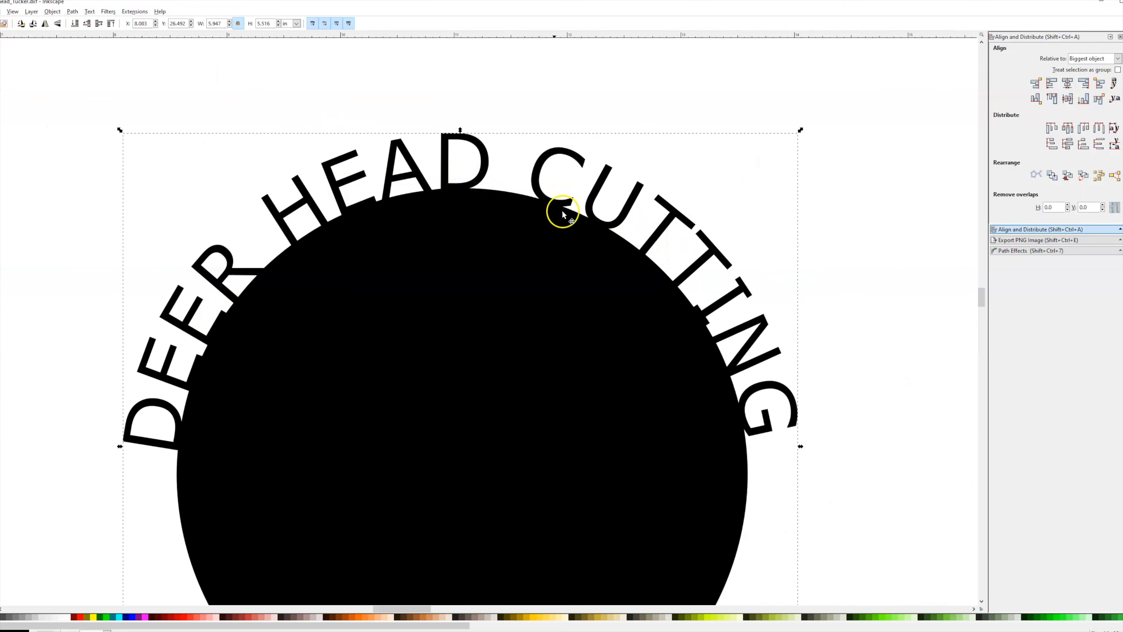
ctrl+scroll(606, 252, down, 3)
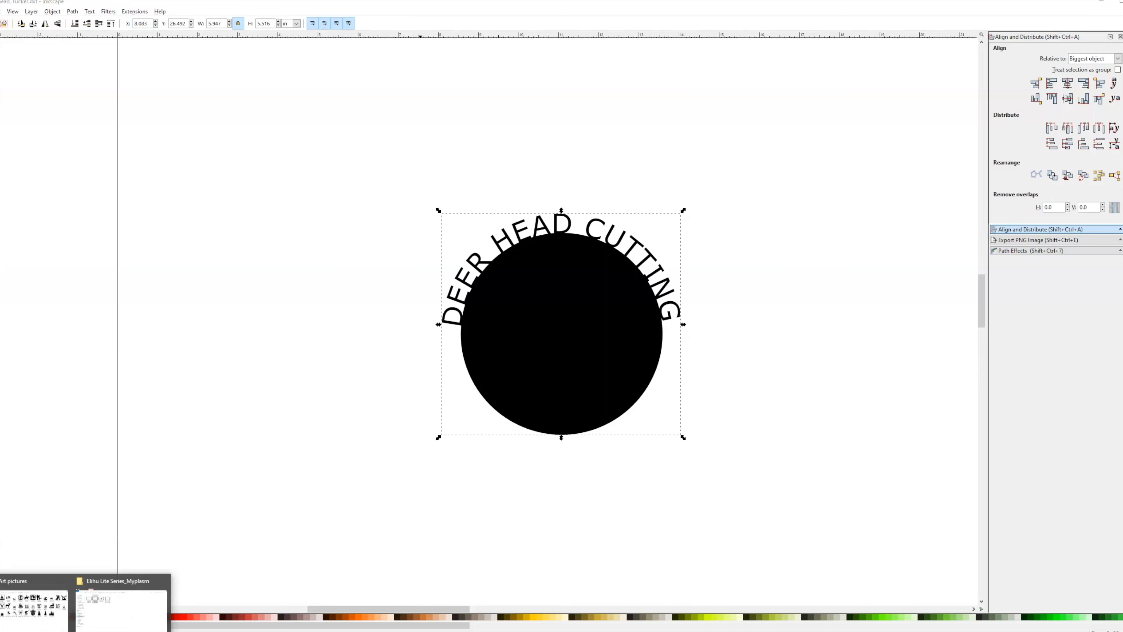
Import the deer head.png clip art from the Clip Art pictures folder as an embedded image and place it beside the circle.
click(18, 623)
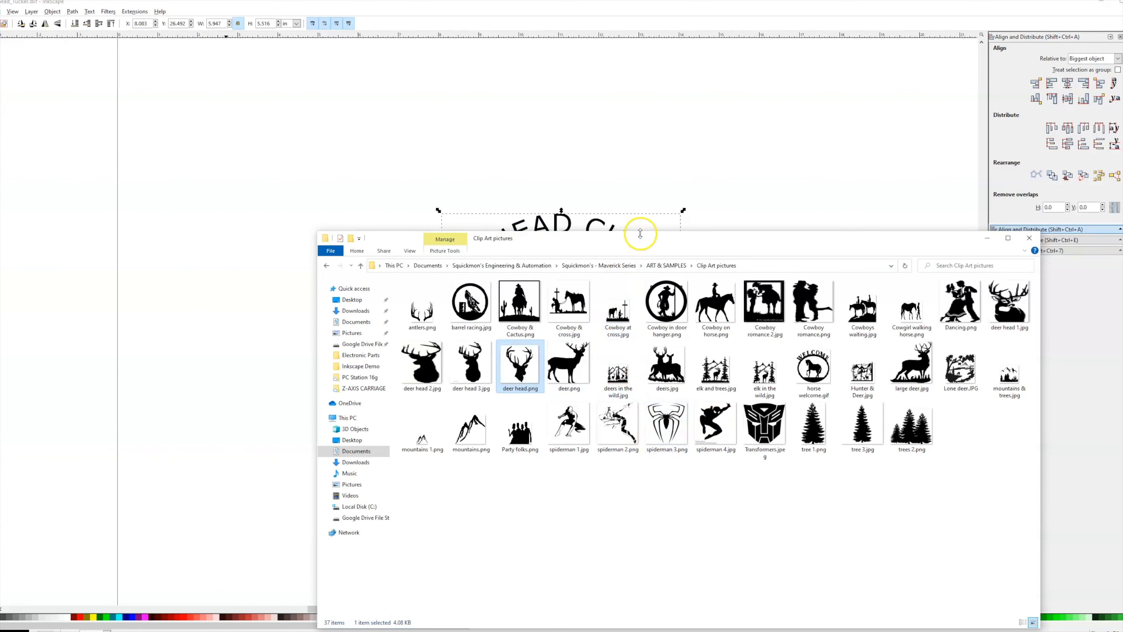
drag(498, 380, 238, 231)
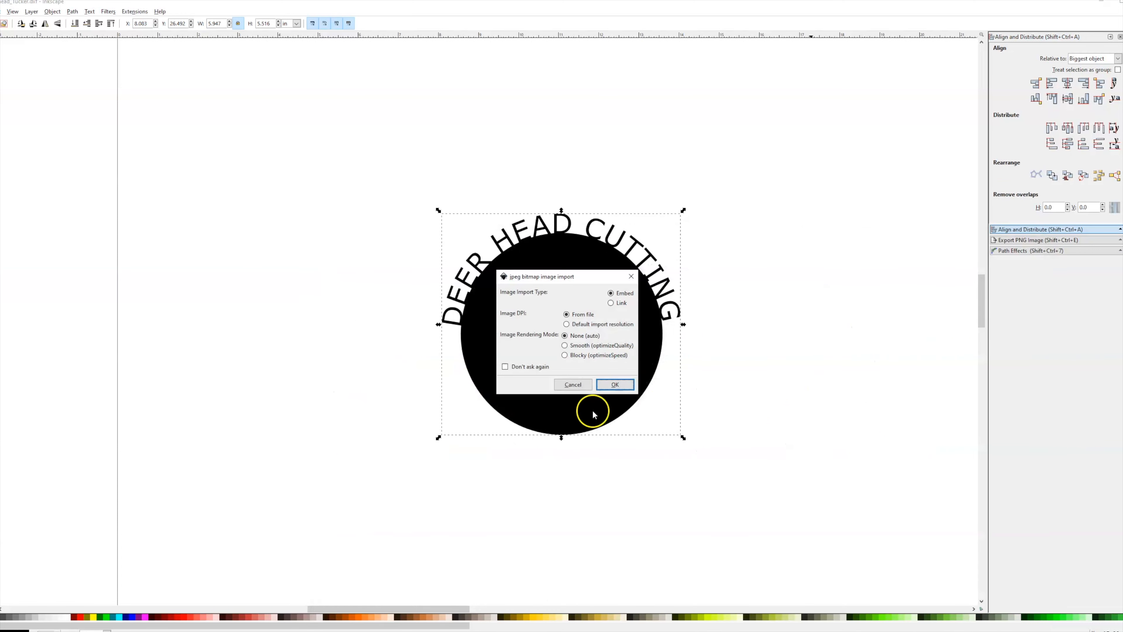
click(615, 384)
drag(612, 396, 693, 432)
scroll(694, 432, up, 1)
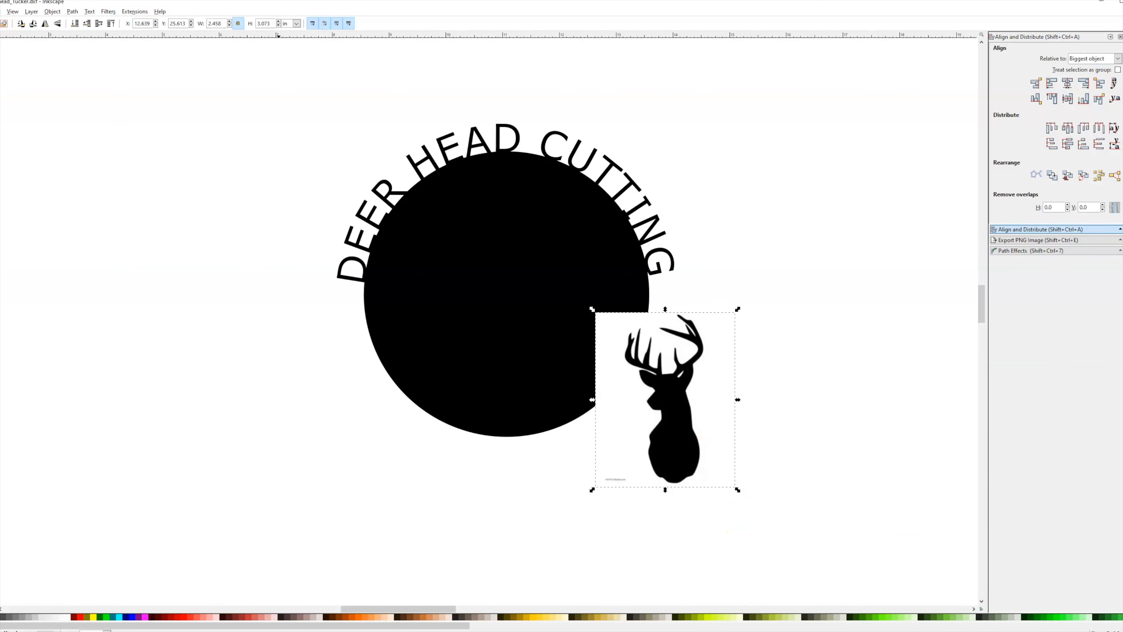
Trace the deer head bitmap with brightness cutoff at threshold 0.450.
click(73, 14)
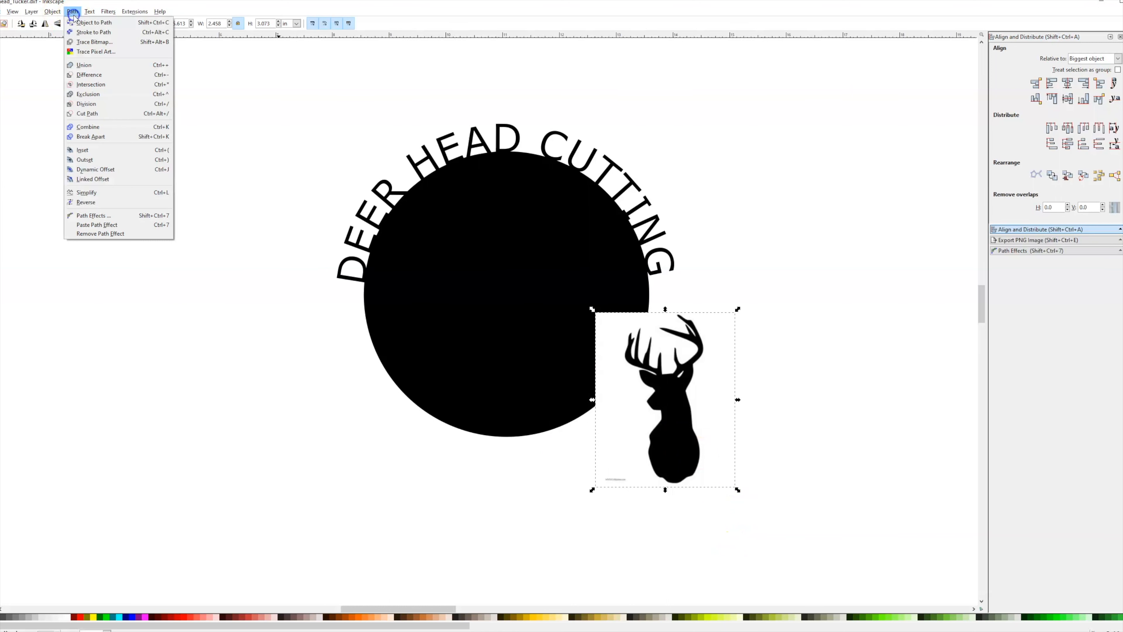
click(92, 44)
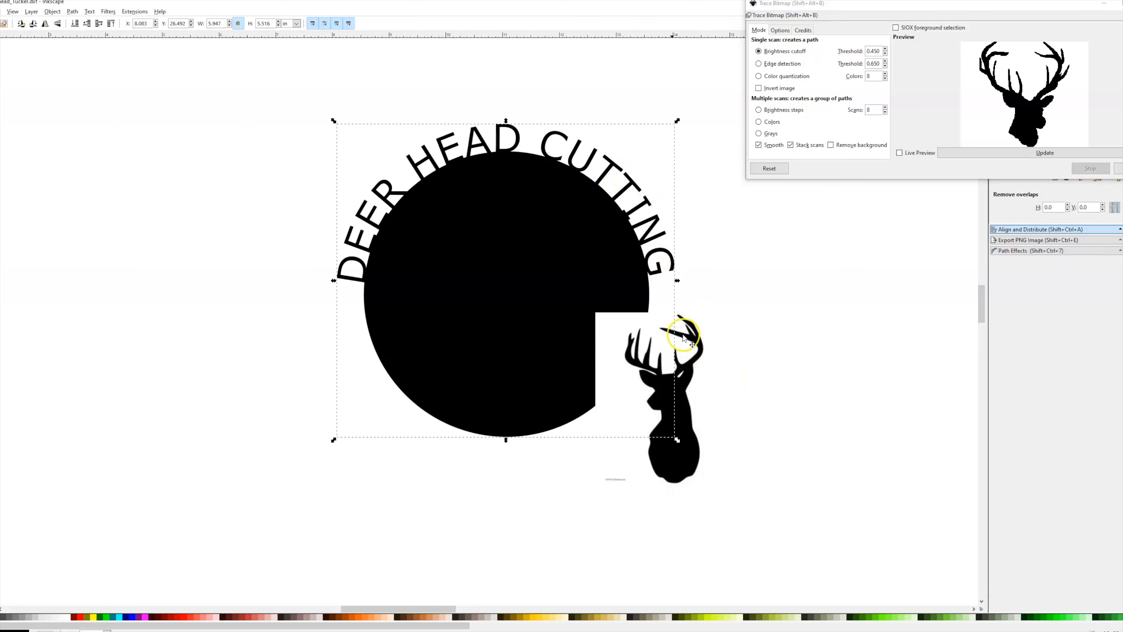
click(1003, 152)
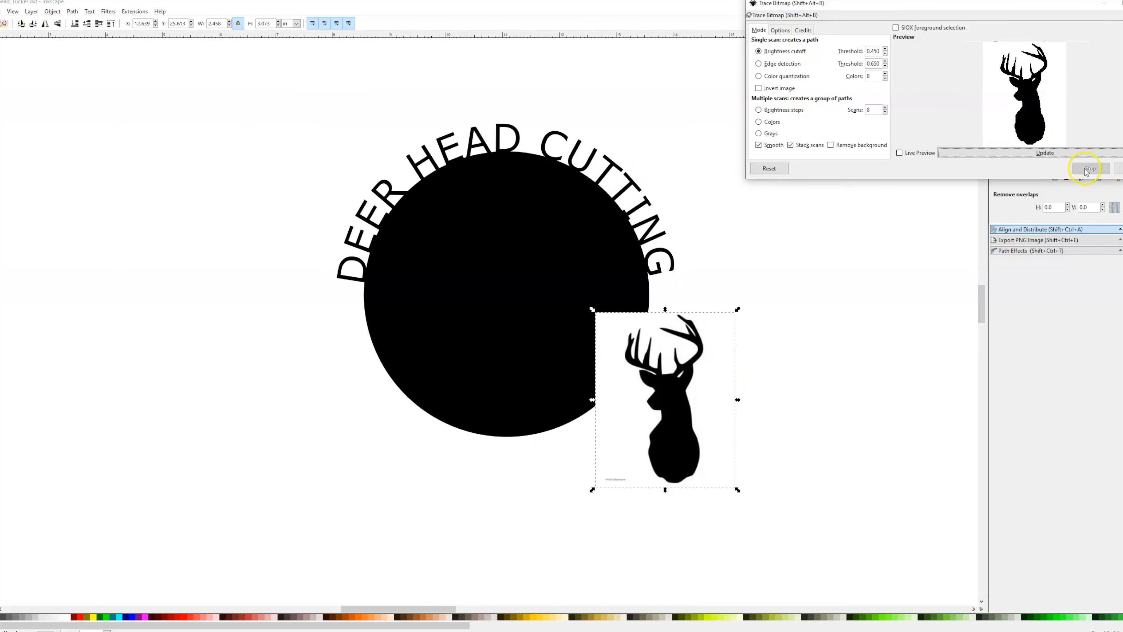
click(1120, 169)
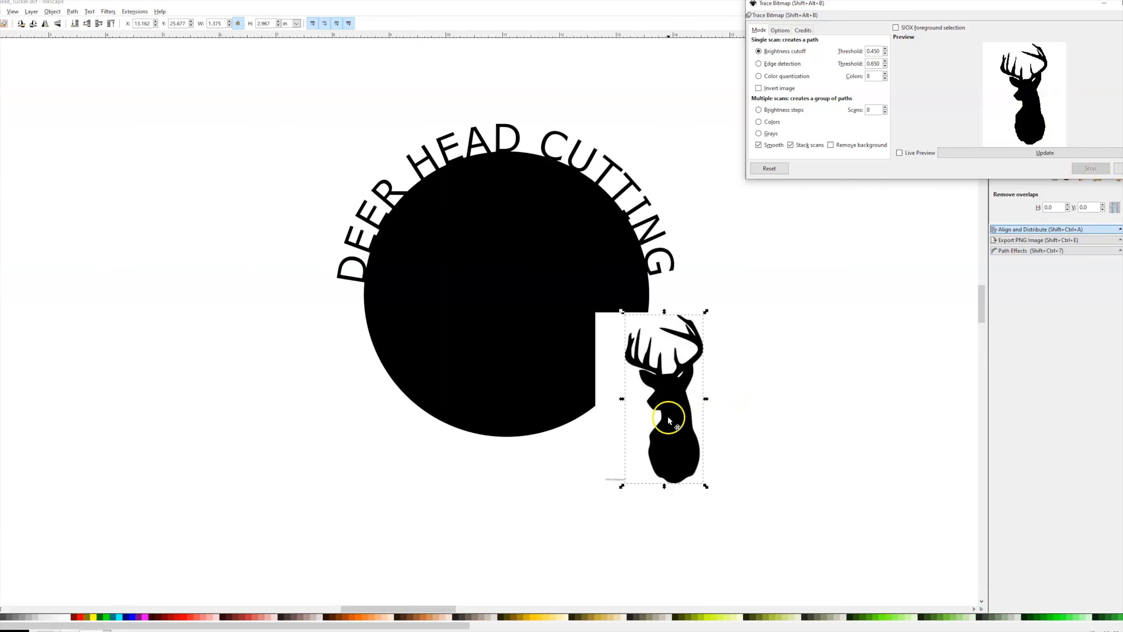
Move the traced deer aside and delete the original bitmap image.
drag(680, 426, 658, 173)
click(689, 396)
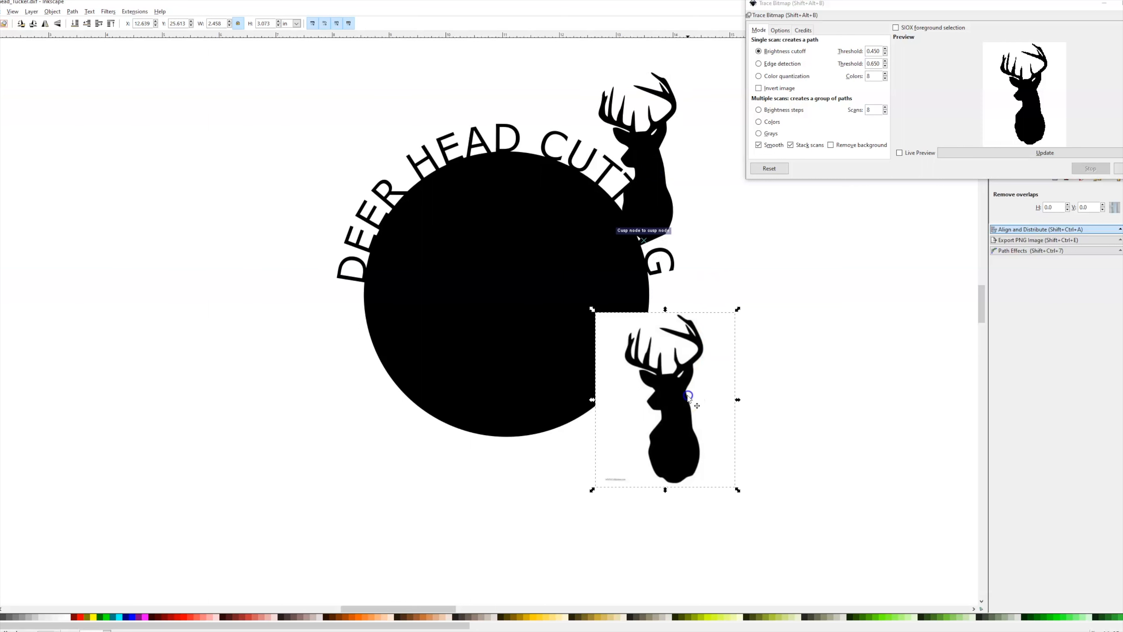
key(Delete)
Move the traced deer onto the bottom of the circle and enlarge it to about 2.37 by 5.11 in.
click(647, 196)
drag(672, 181, 734, 415)
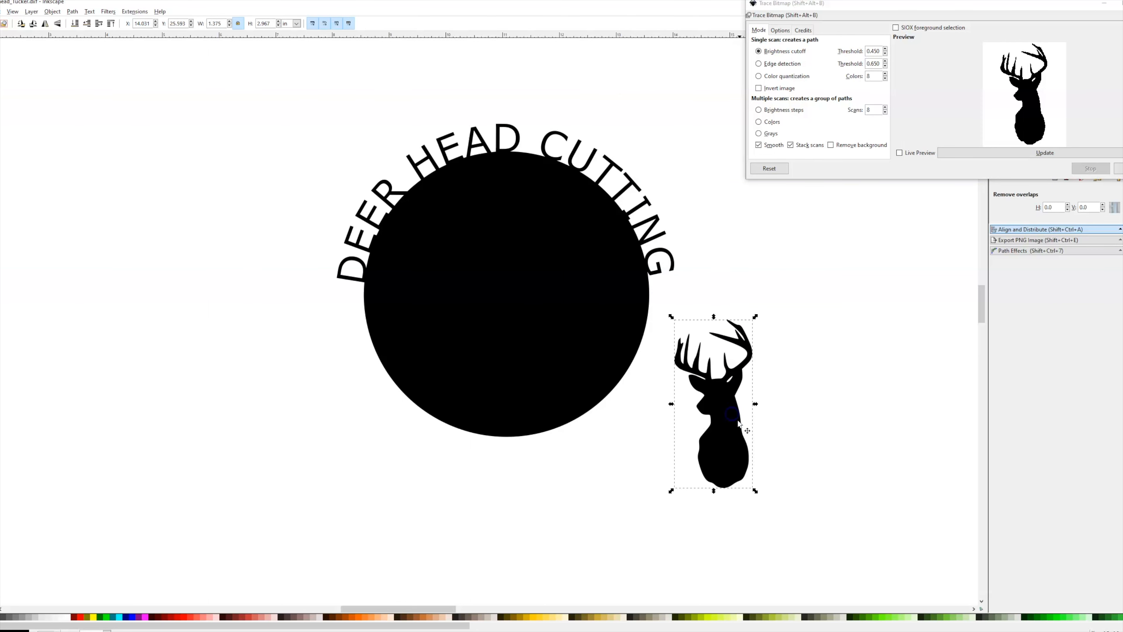
drag(692, 143, 447, 363)
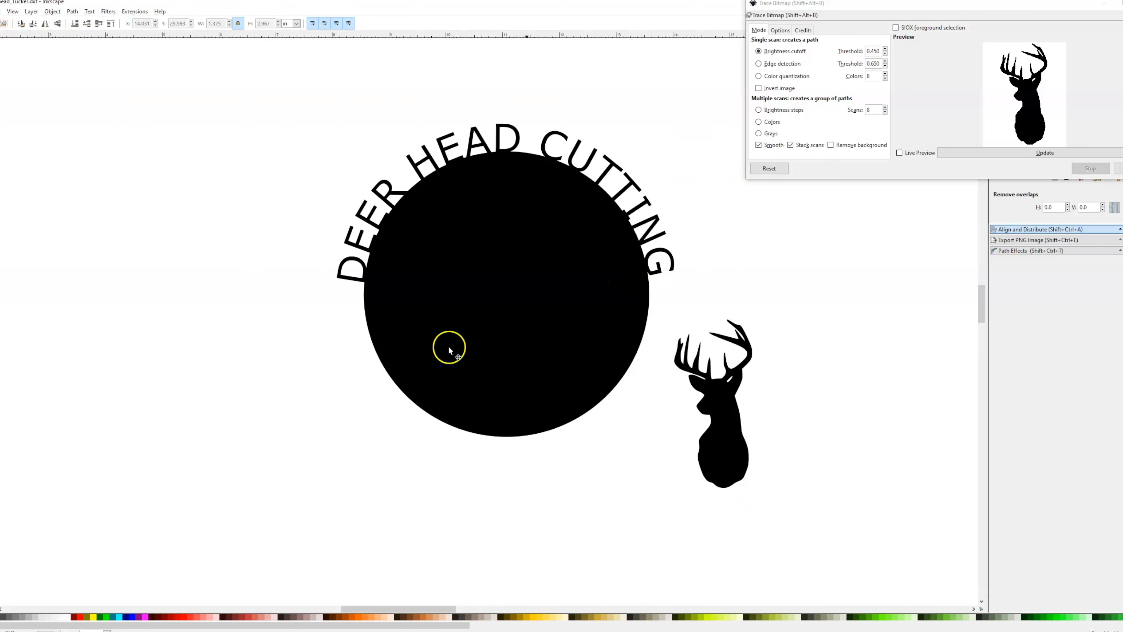
drag(723, 429, 689, 459)
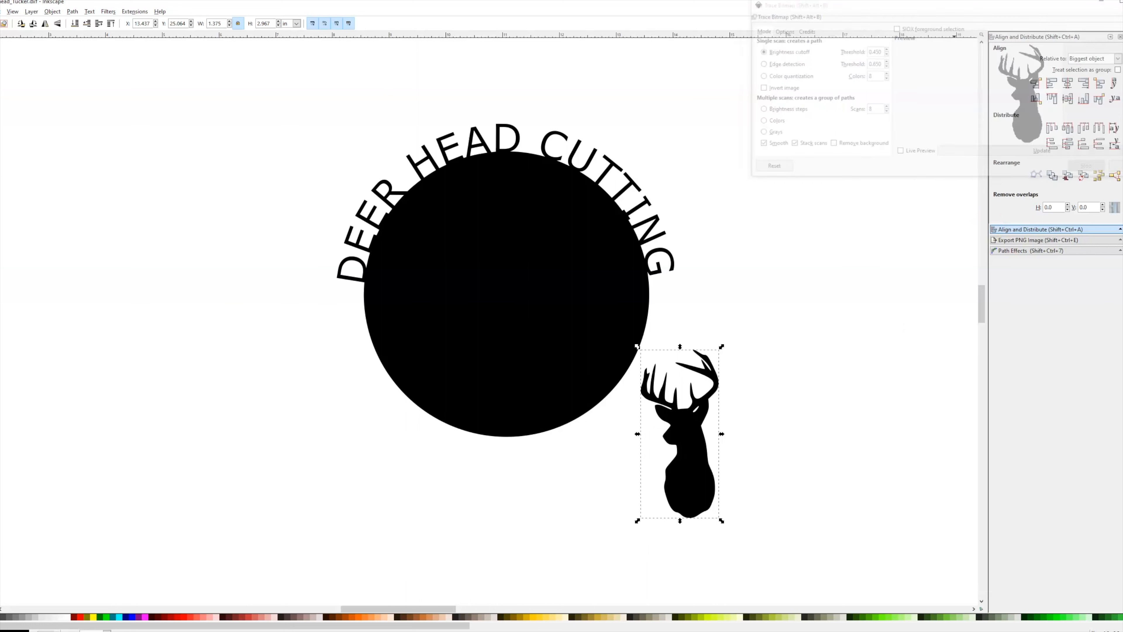
drag(693, 448, 530, 491)
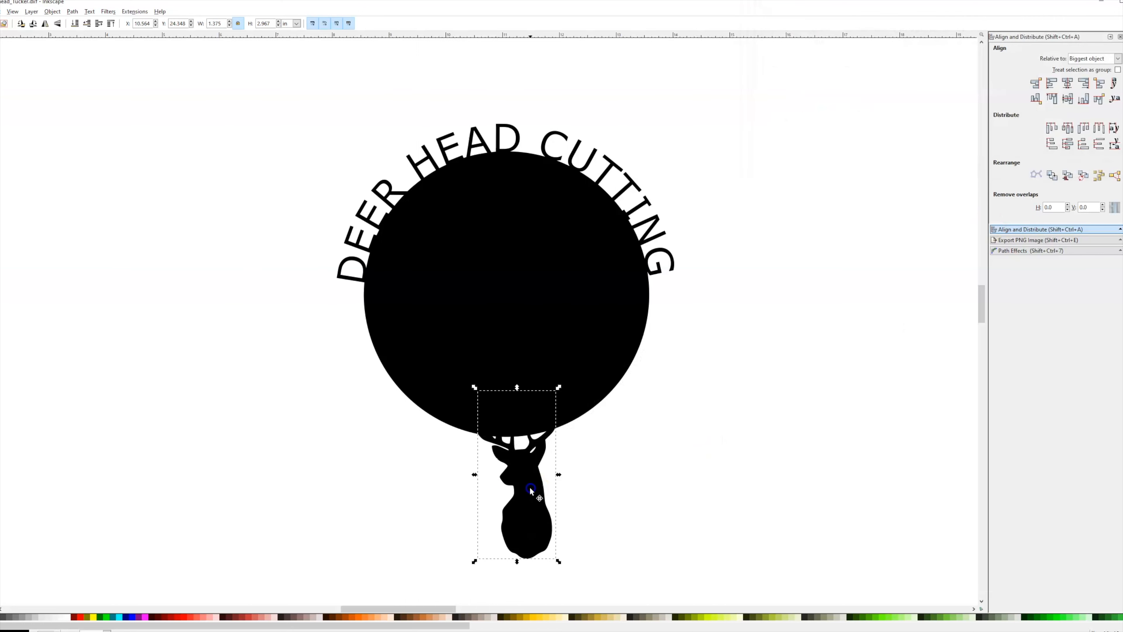
drag(559, 561, 666, 551)
drag(571, 446, 560, 409)
scroll(566, 394, down, 2)
scroll(523, 251, up, 1)
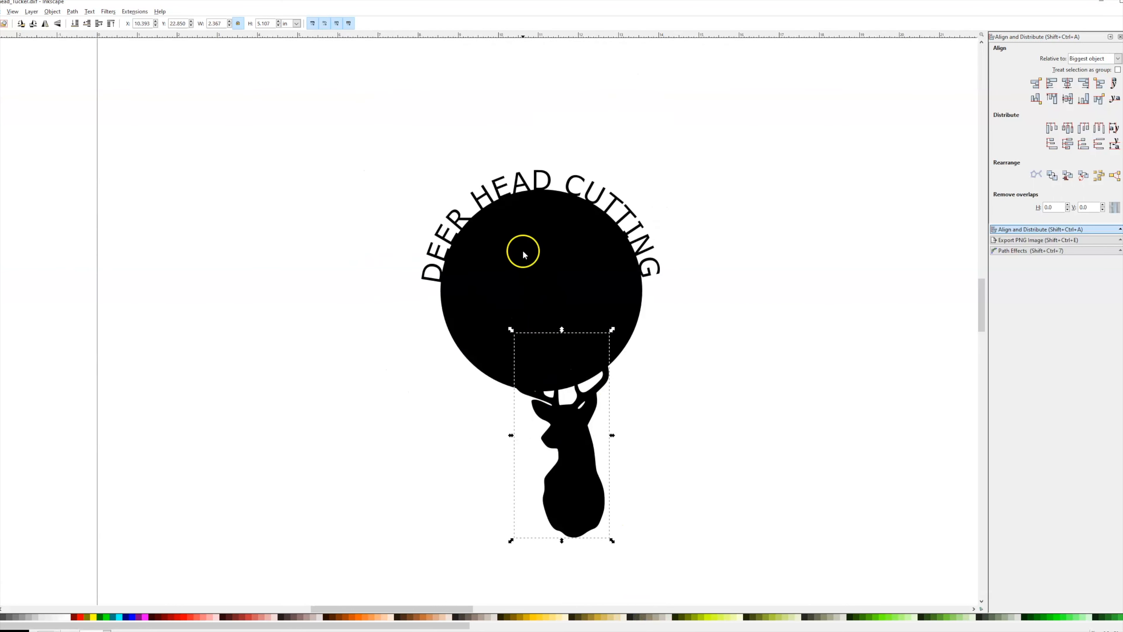
Shrink the deer to about 1.88 by 4.06 in and move it up inside the circle.
drag(569, 453, 562, 419)
drag(605, 510, 584, 482)
drag(545, 407, 546, 309)
scroll(611, 360, down, 1)
scroll(578, 301, up, 1)
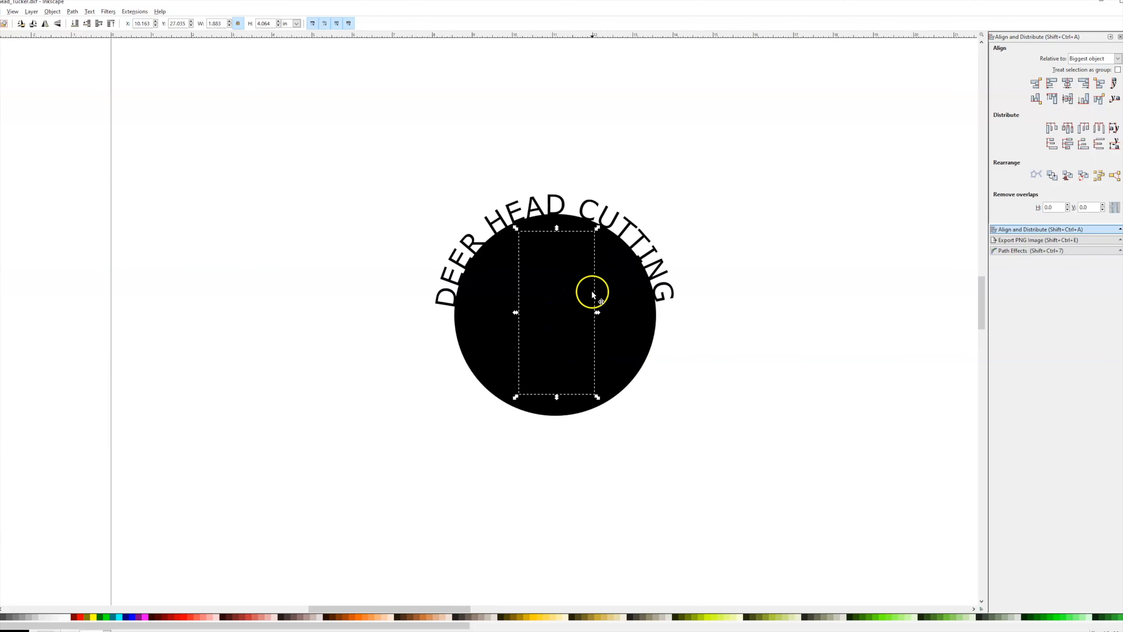
Center the deer horizontally on the circle, then cut it out of the circle with Exclusion.
drag(721, 152, 418, 435)
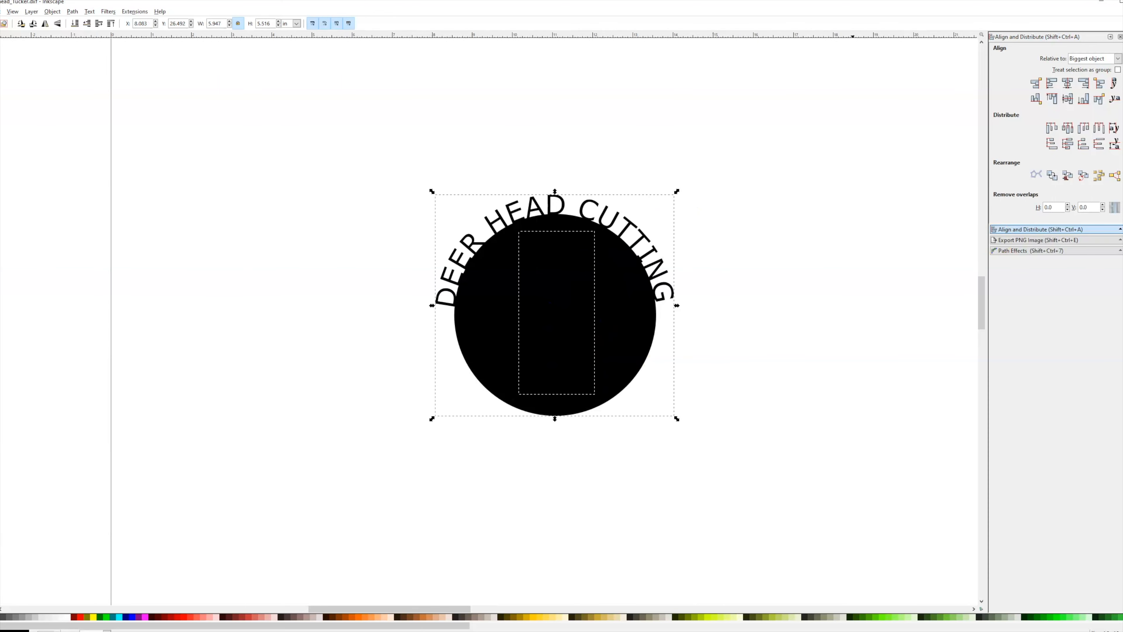
click(1069, 85)
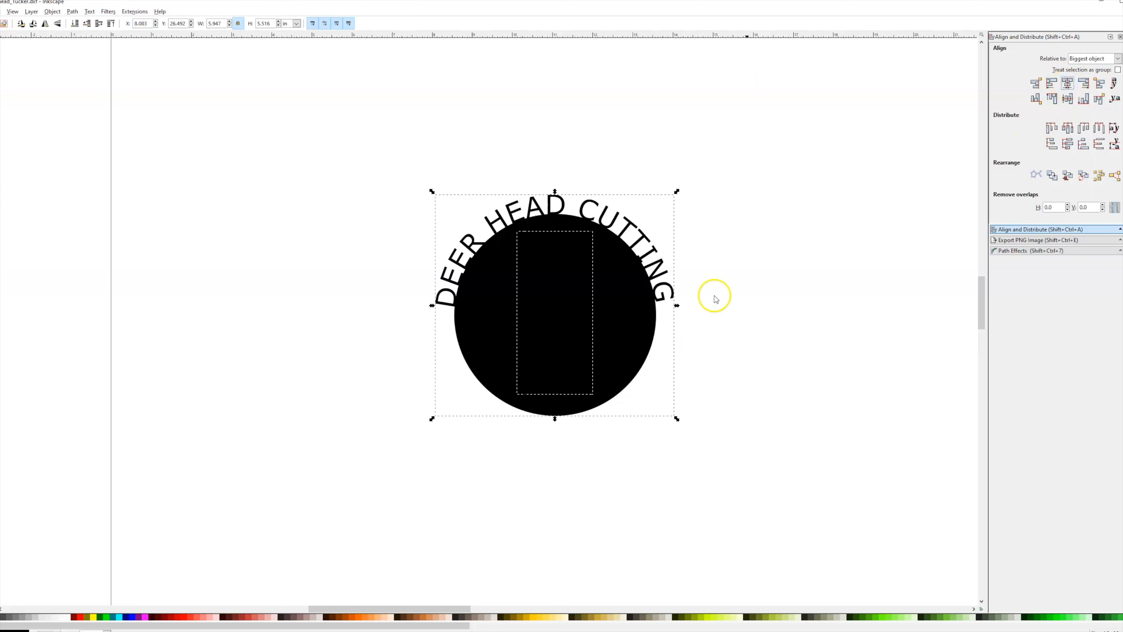
click(73, 12)
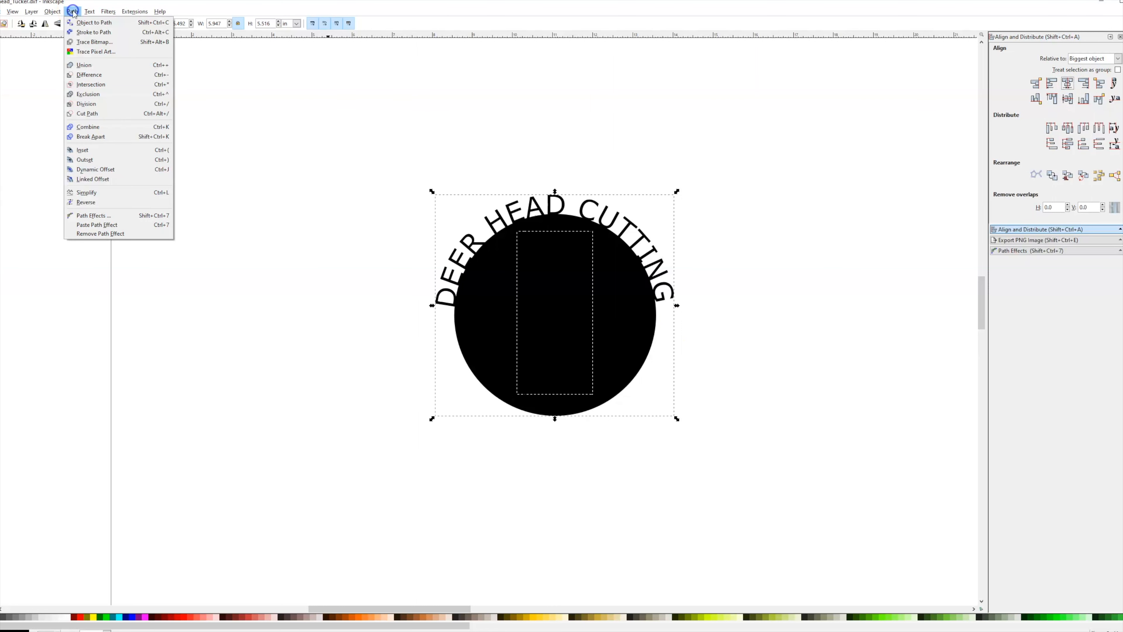
click(96, 94)
scroll(660, 367, down, 1)
scroll(667, 339, up, 2)
click(688, 350)
scroll(691, 381, up, 1)
scroll(690, 380, down, 2)
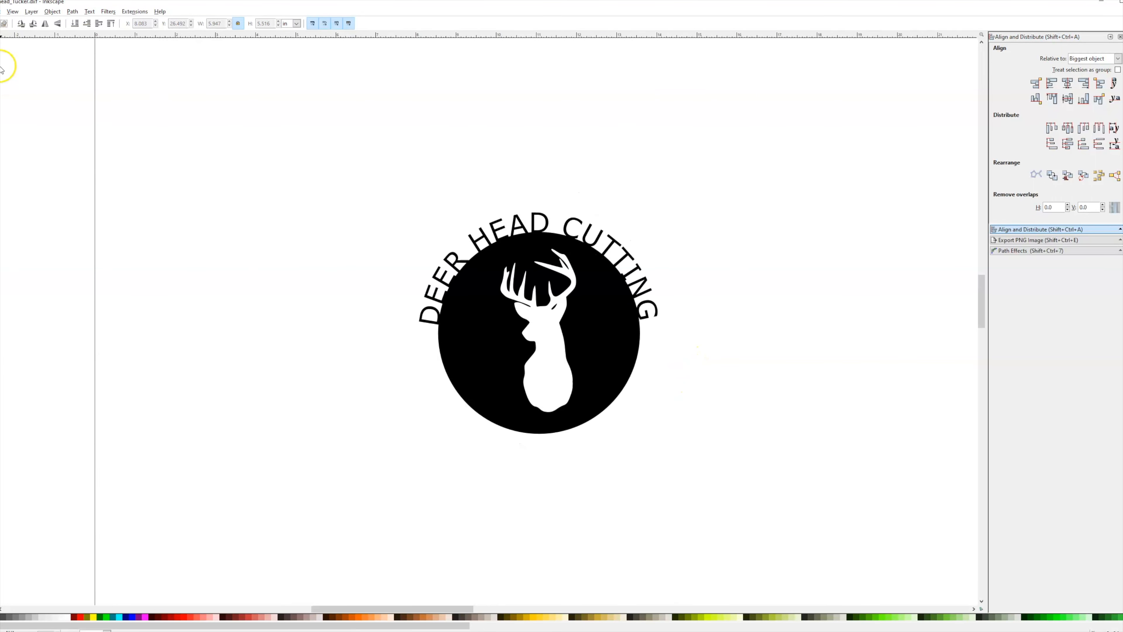
Save the design as a Desktop Cutting Plotter (AutoCAD DXF R14) file named deer head Curved Text.
click(3, 11)
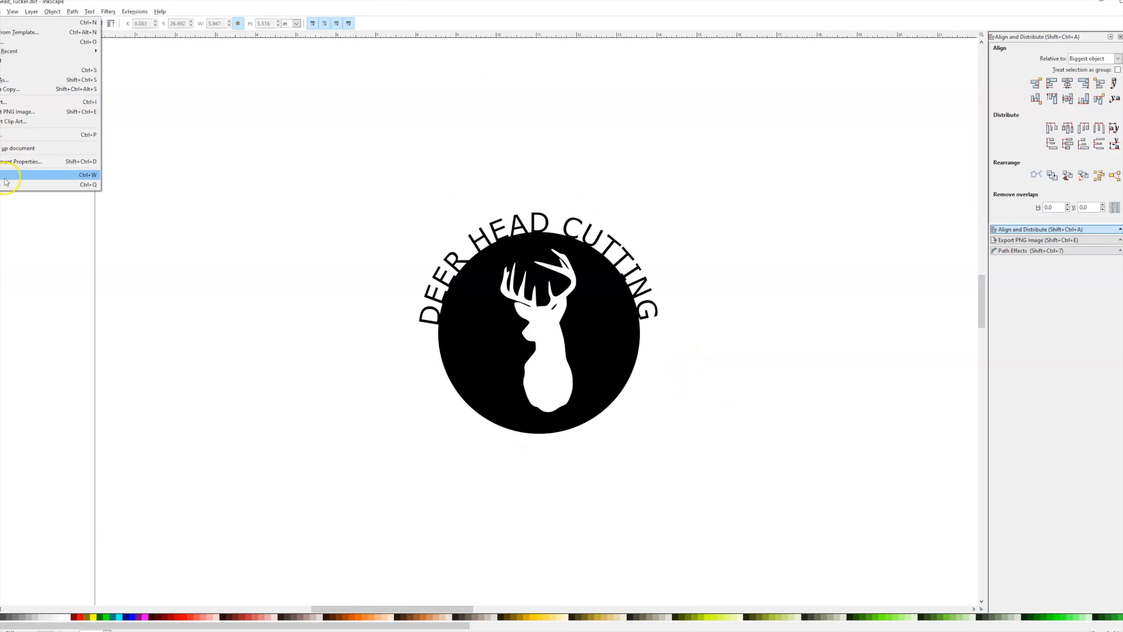
click(6, 79)
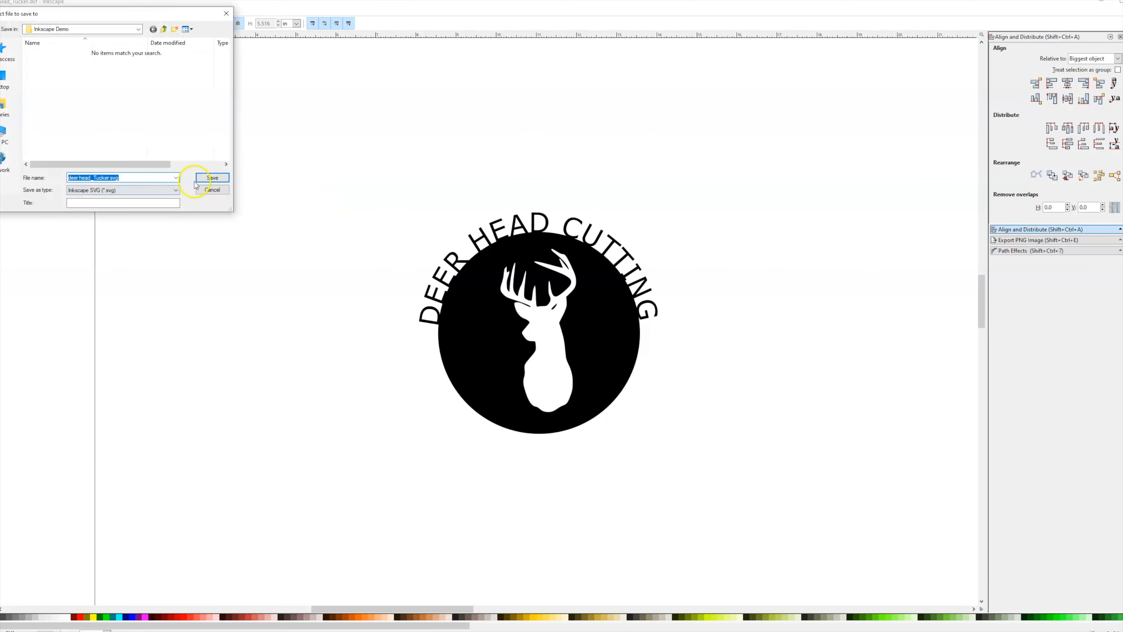
click(158, 190)
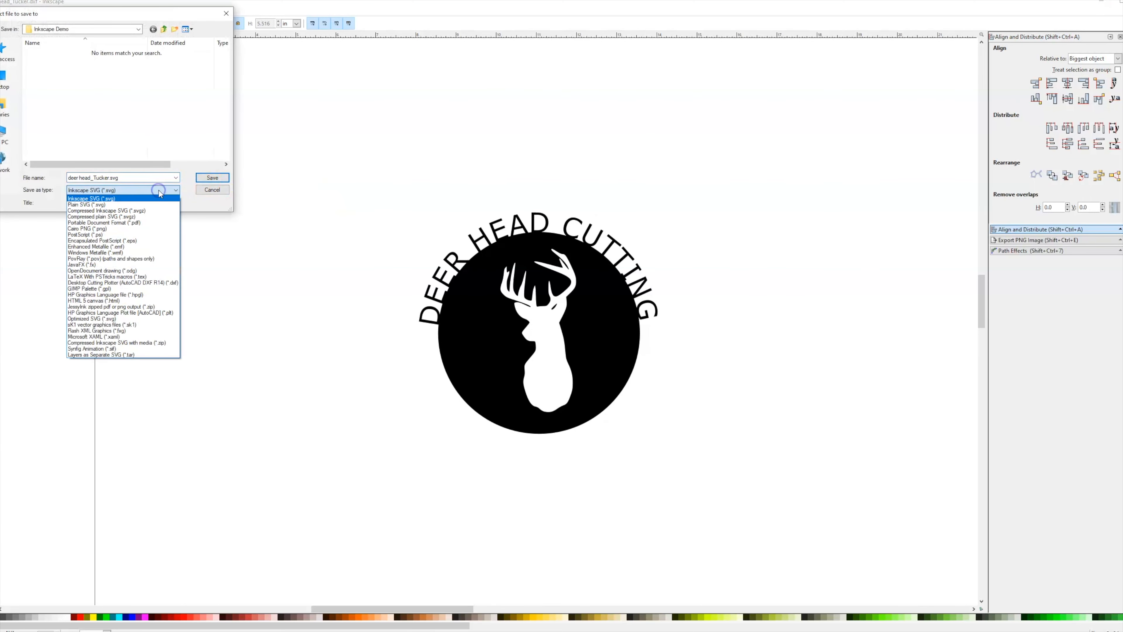
click(160, 284)
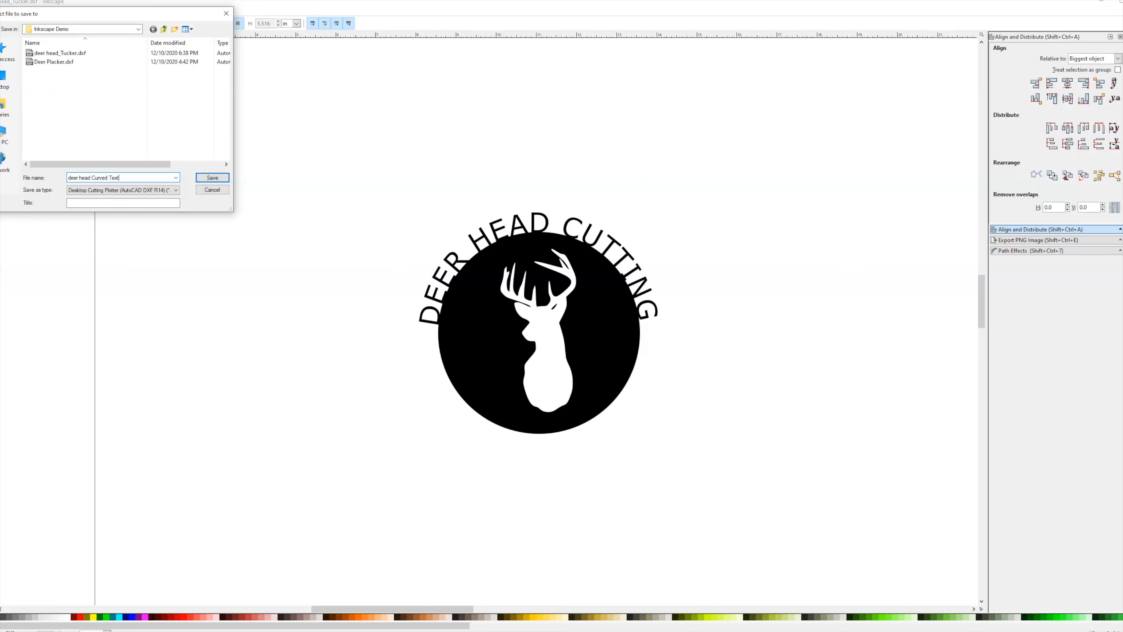
click(213, 178)
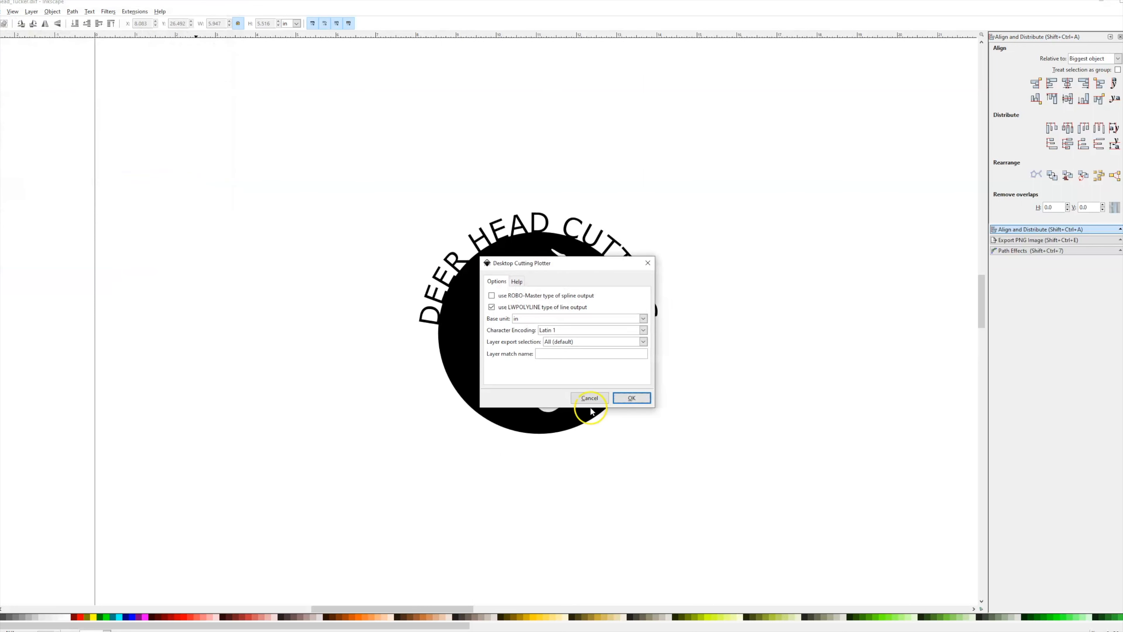
click(617, 398)
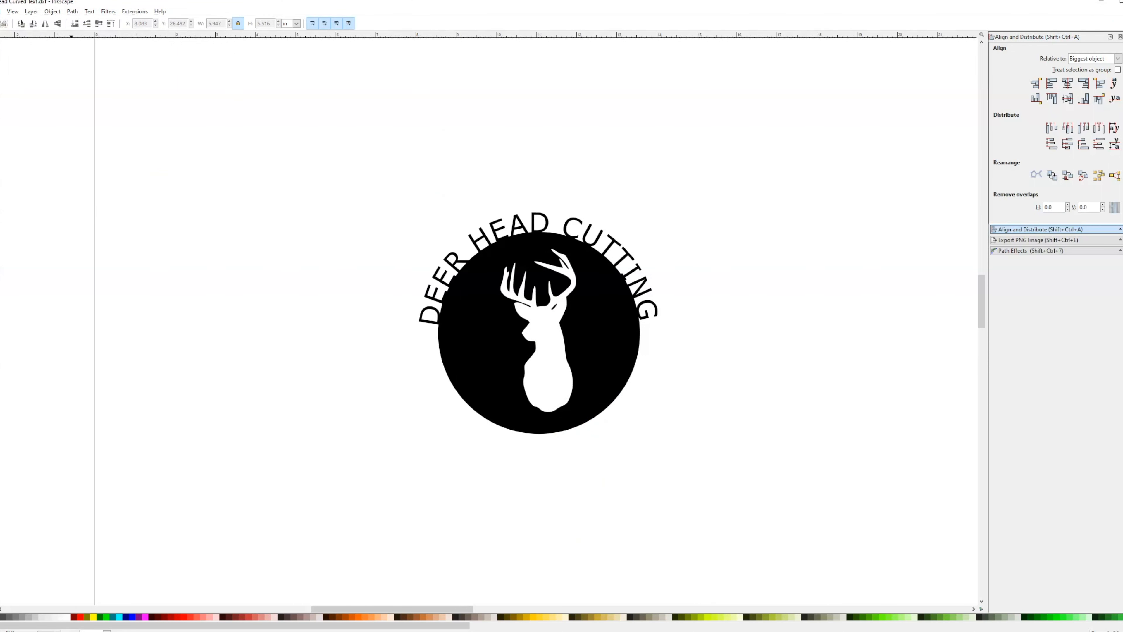
Switch to the MyPlasm CNC program by searching for my in the Start menu.
key(super)
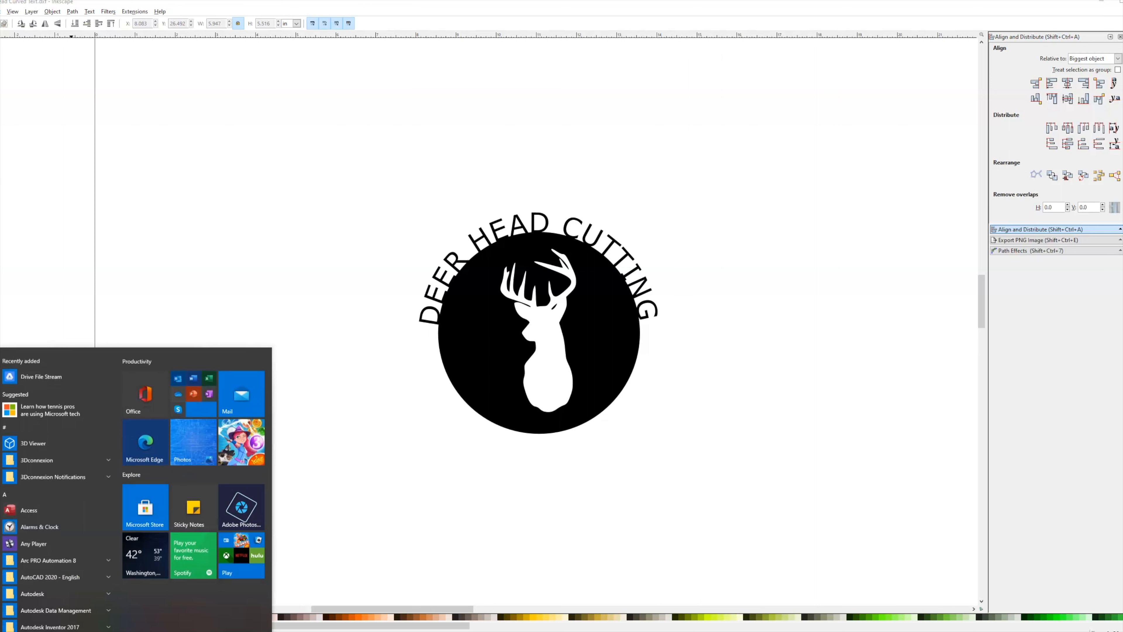
text(m,y)
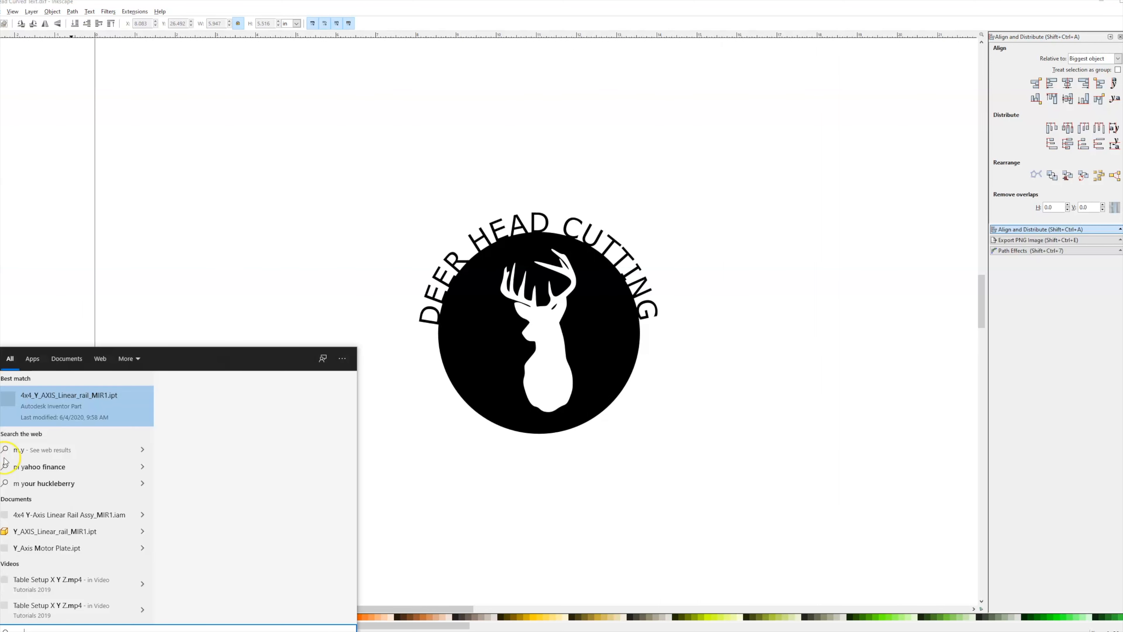
key(BackSpace)
key(BackSpace)
key(BackSpace)
text(my)
click(56, 402)
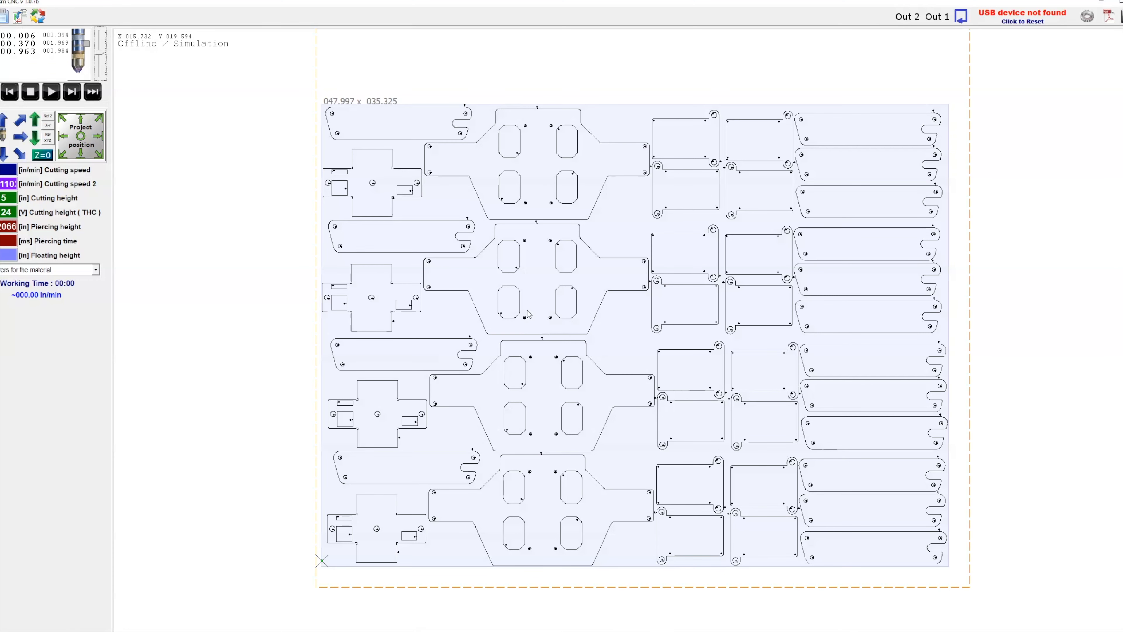
Open the import window and load deer head Curved Text.dxf from the Documents > Personal > Inkscape Demo folder.
double_click(440, 283)
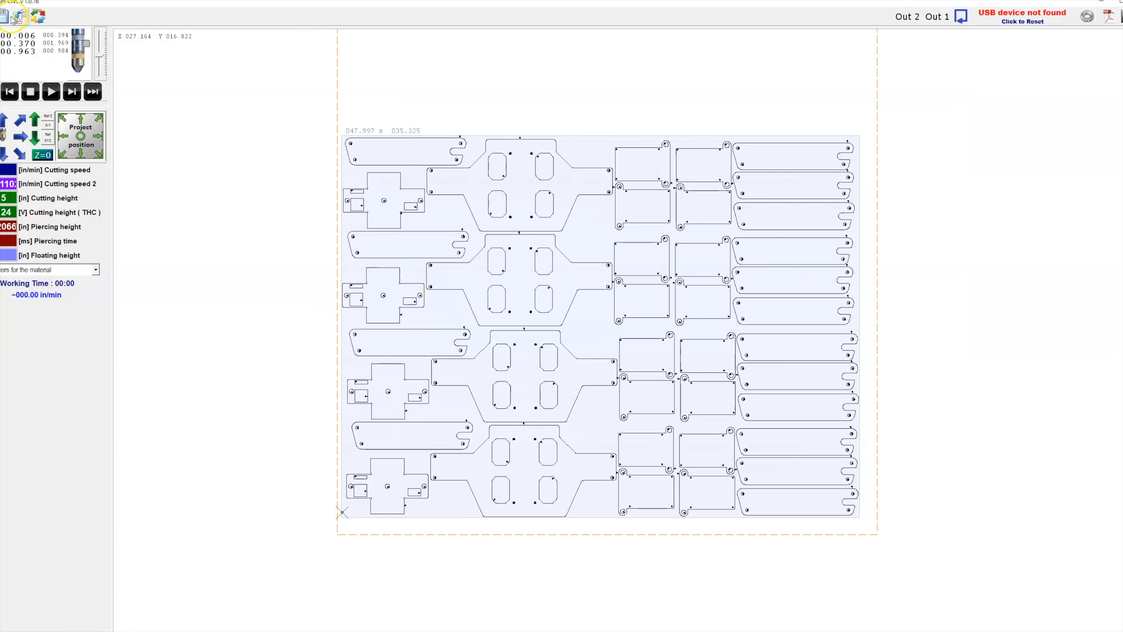
click(20, 18)
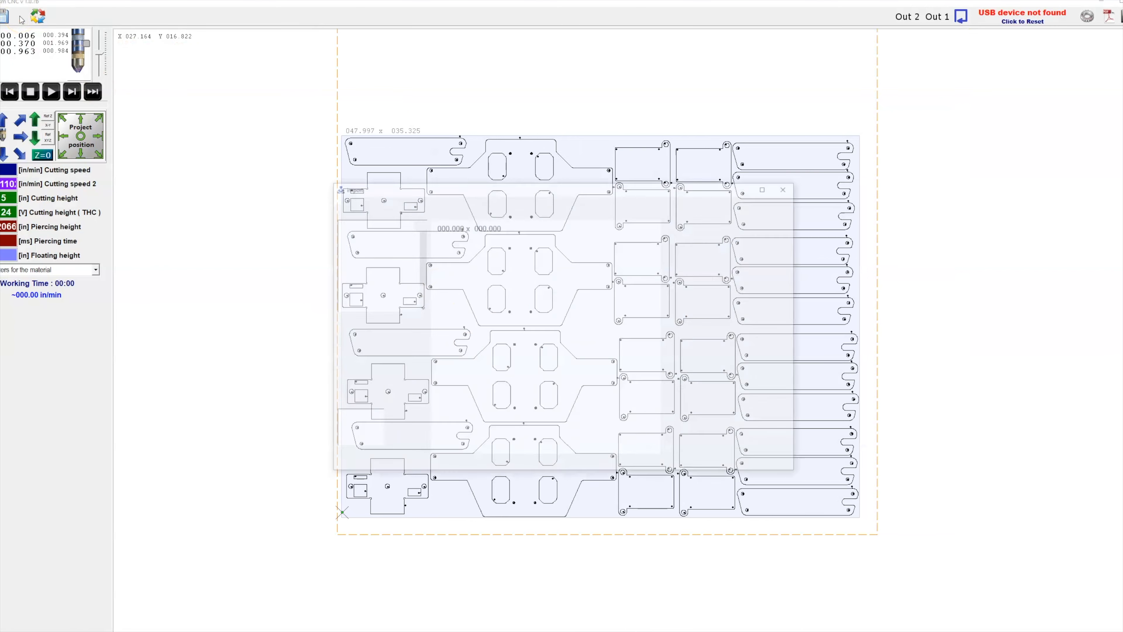
click(370, 208)
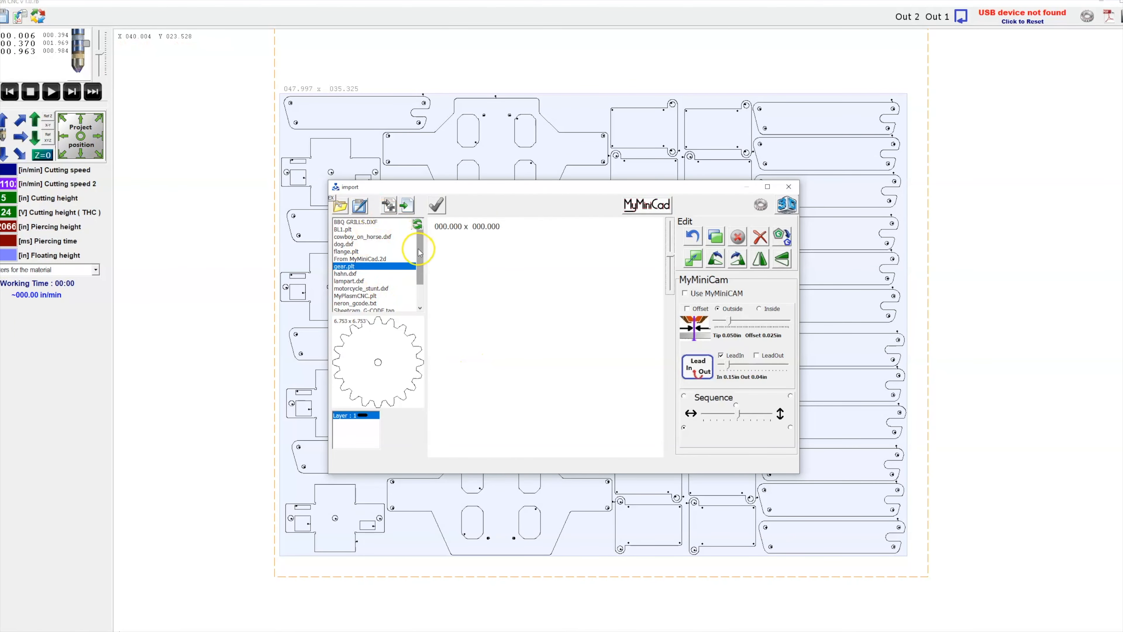
click(345, 209)
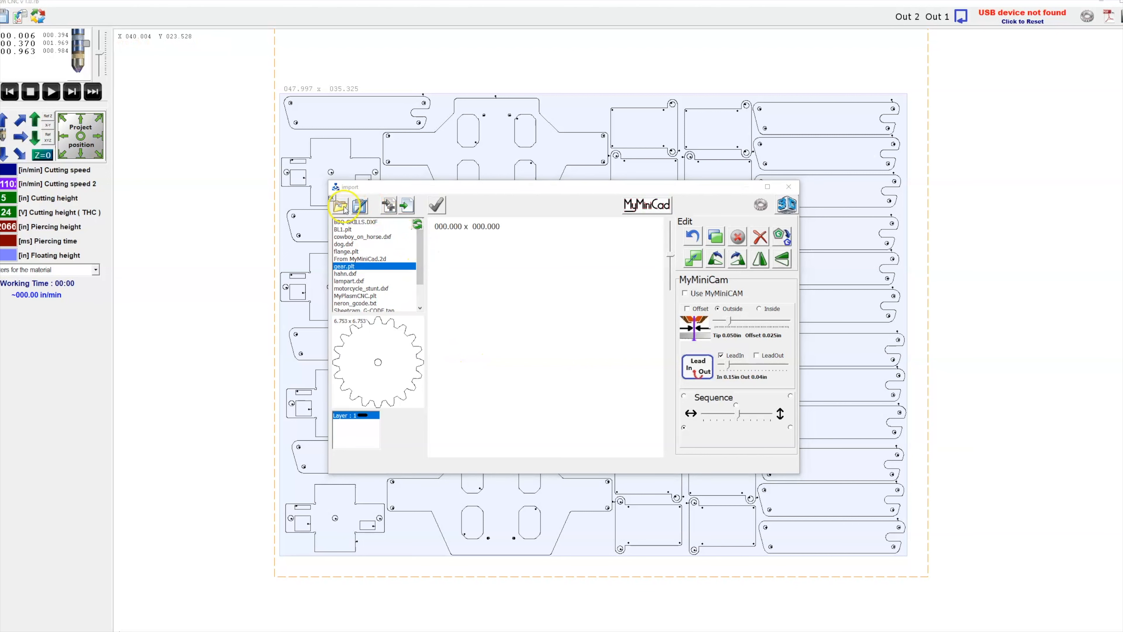
click(321, 153)
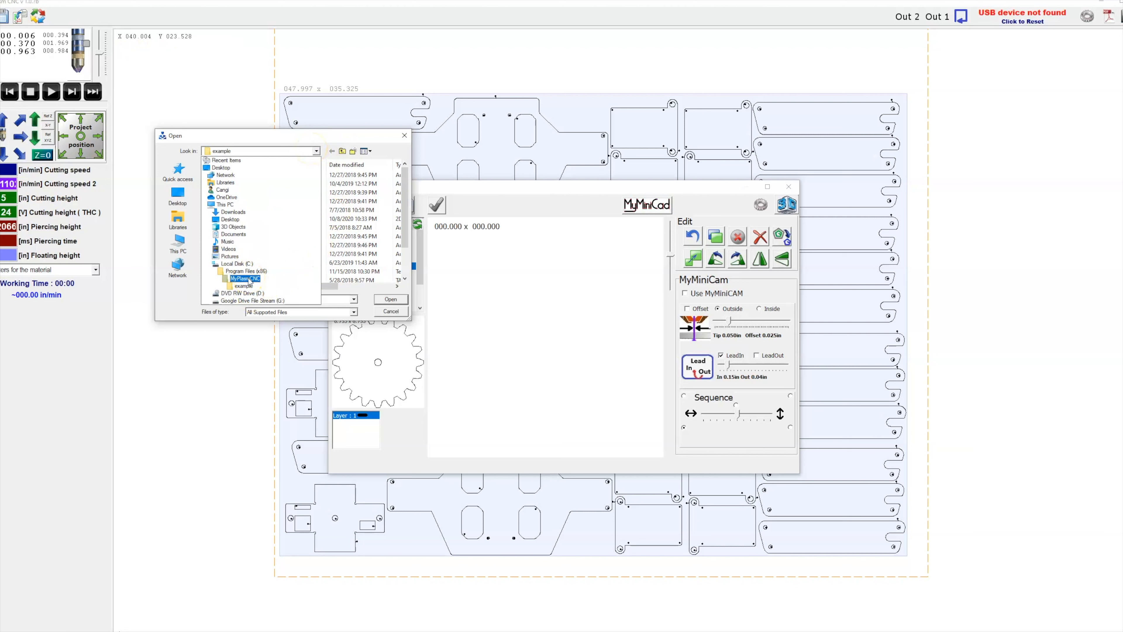
click(240, 236)
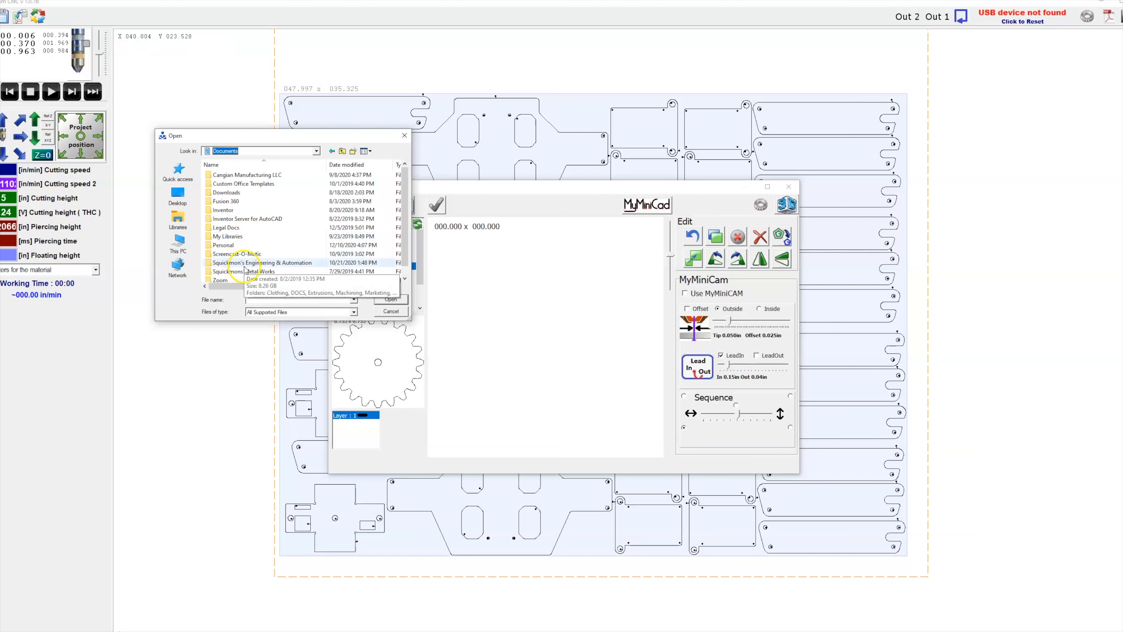
double_click(241, 247)
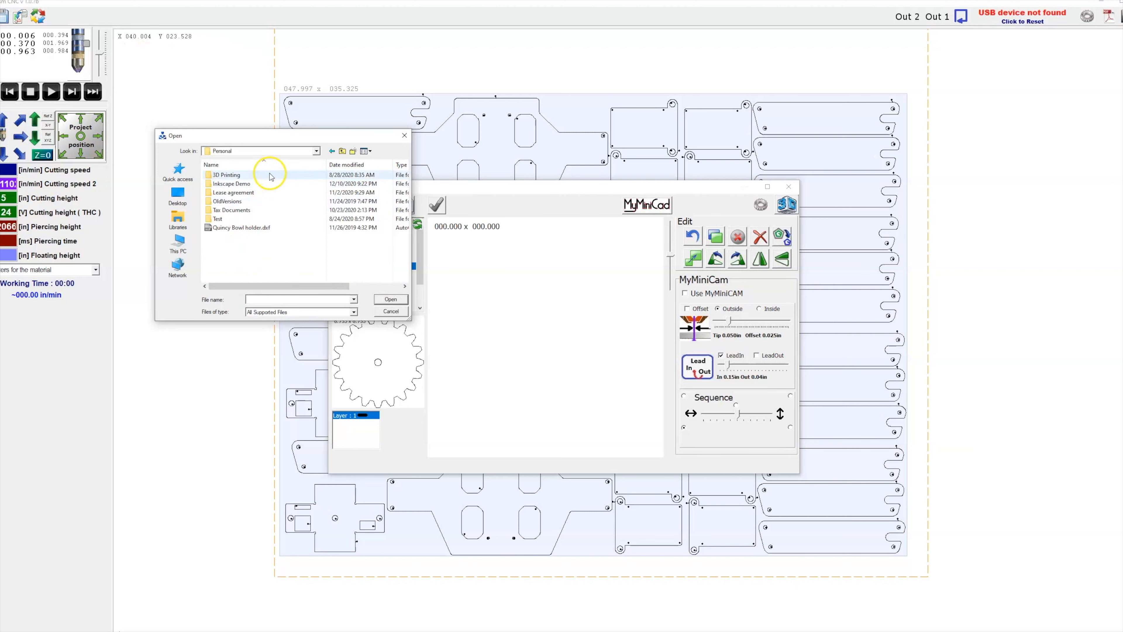
double_click(236, 183)
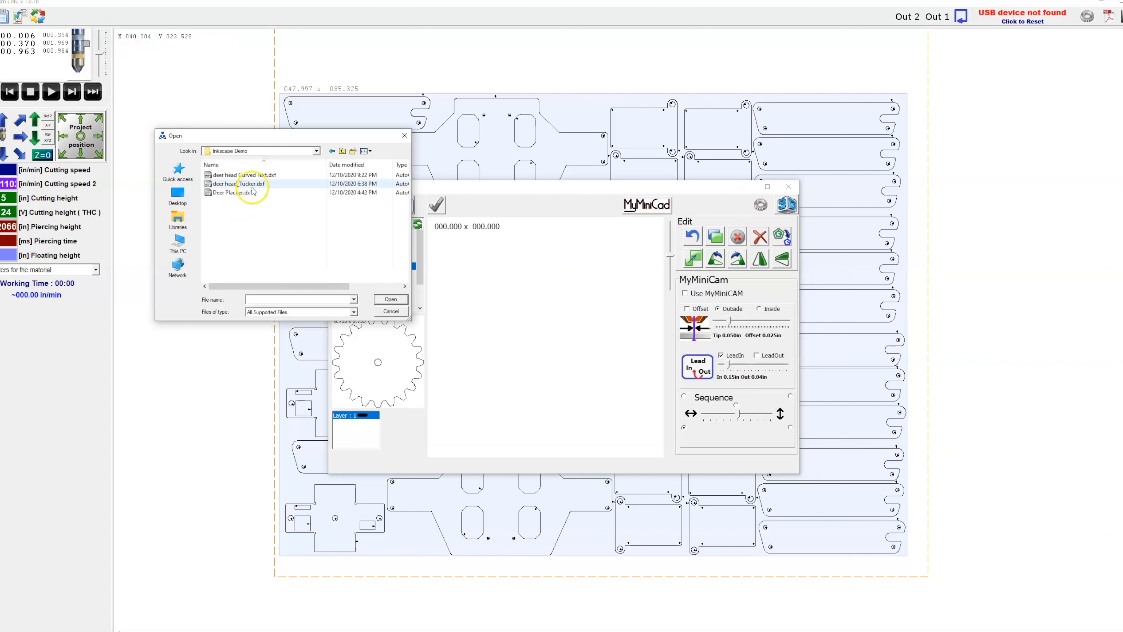
click(255, 175)
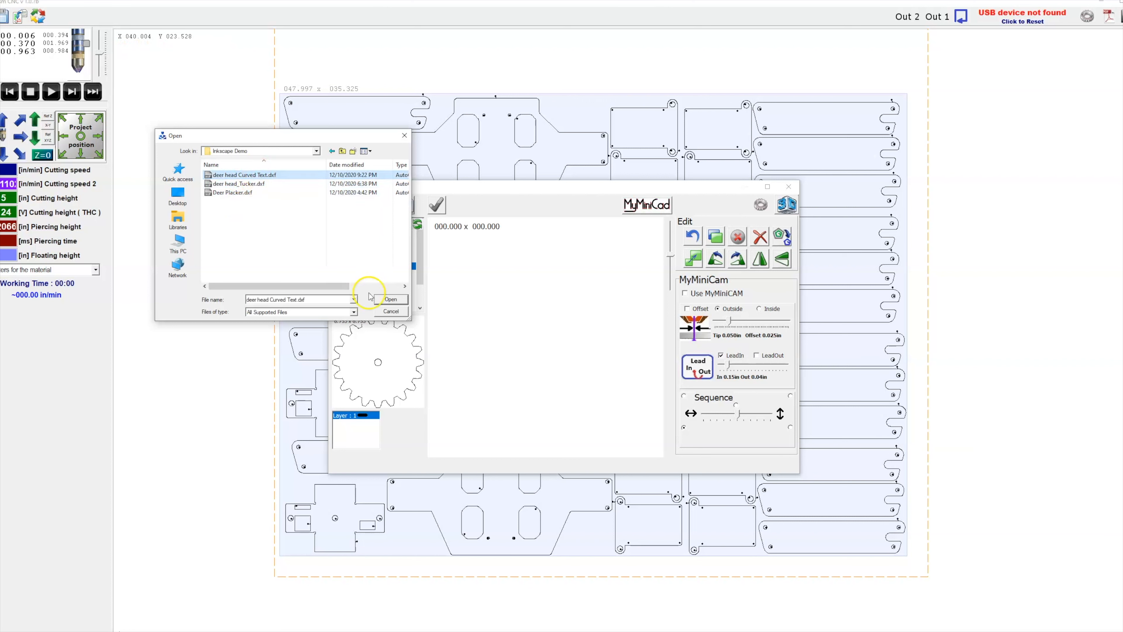
click(387, 303)
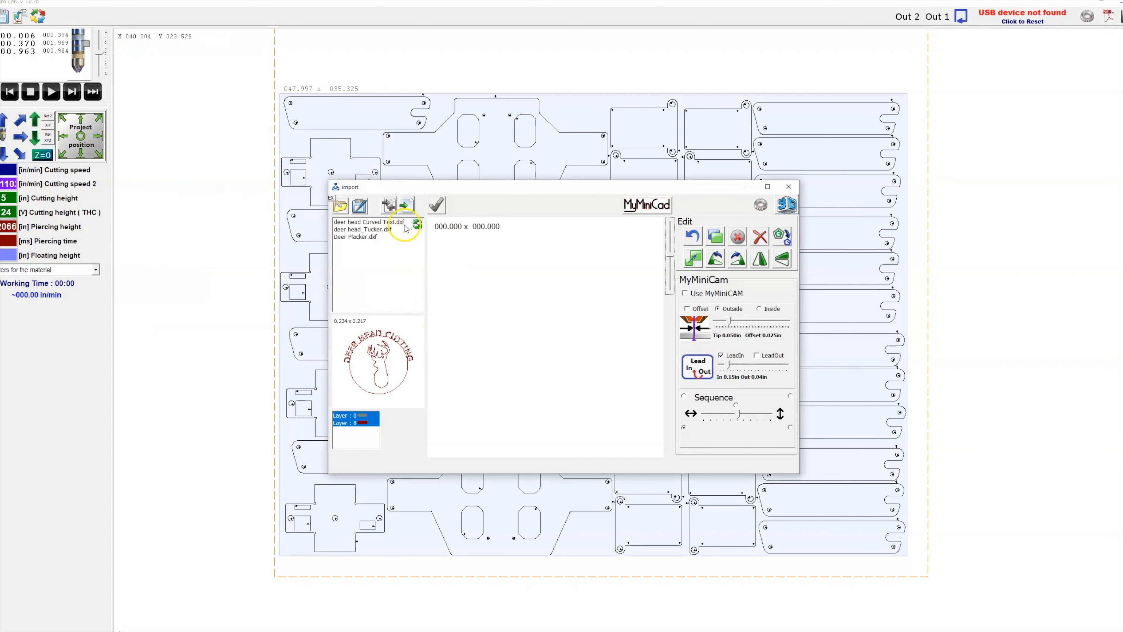
Set the DXF import scale to 25 and reload deer head Curved Text.dxf into the editing area.
click(436, 205)
click(533, 365)
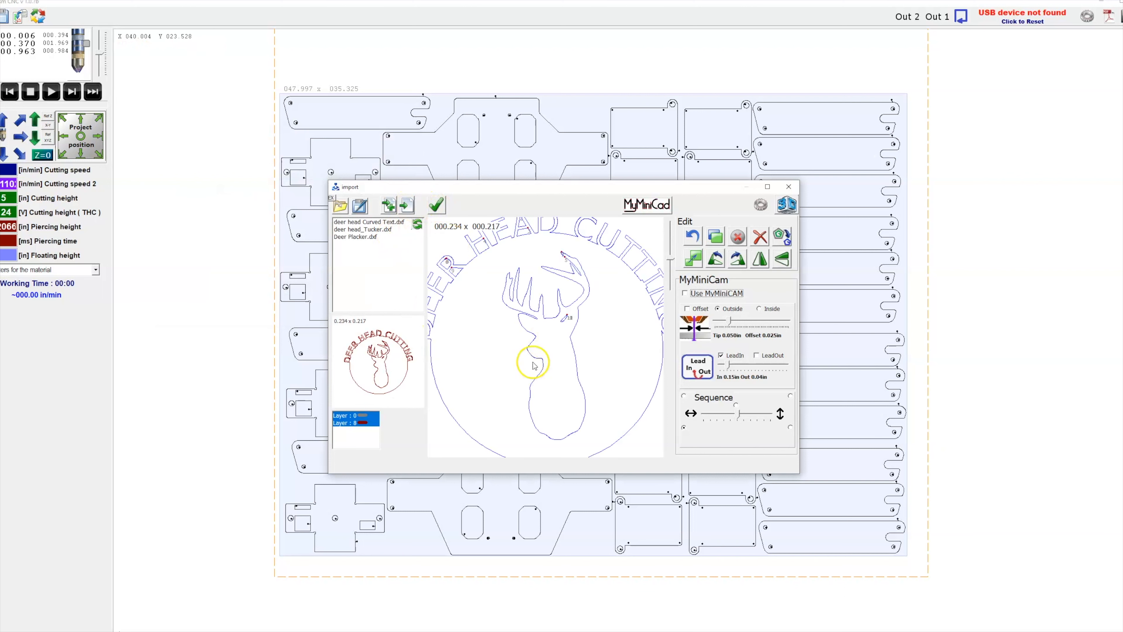
scroll(548, 346, down, 1)
scroll(557, 341, up, 1)
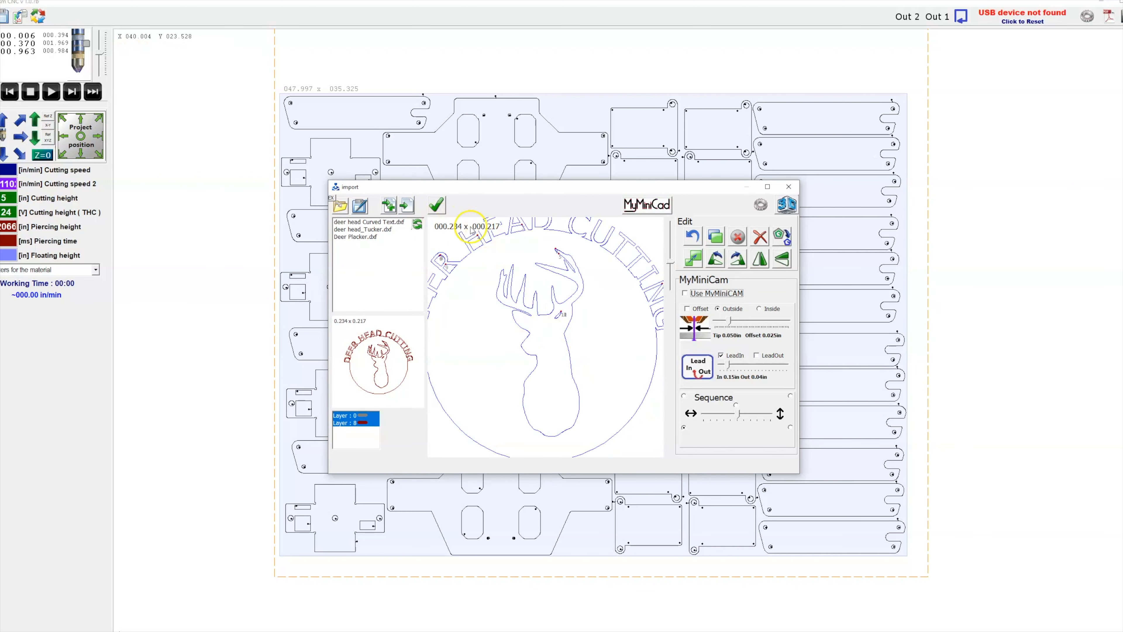
click(761, 205)
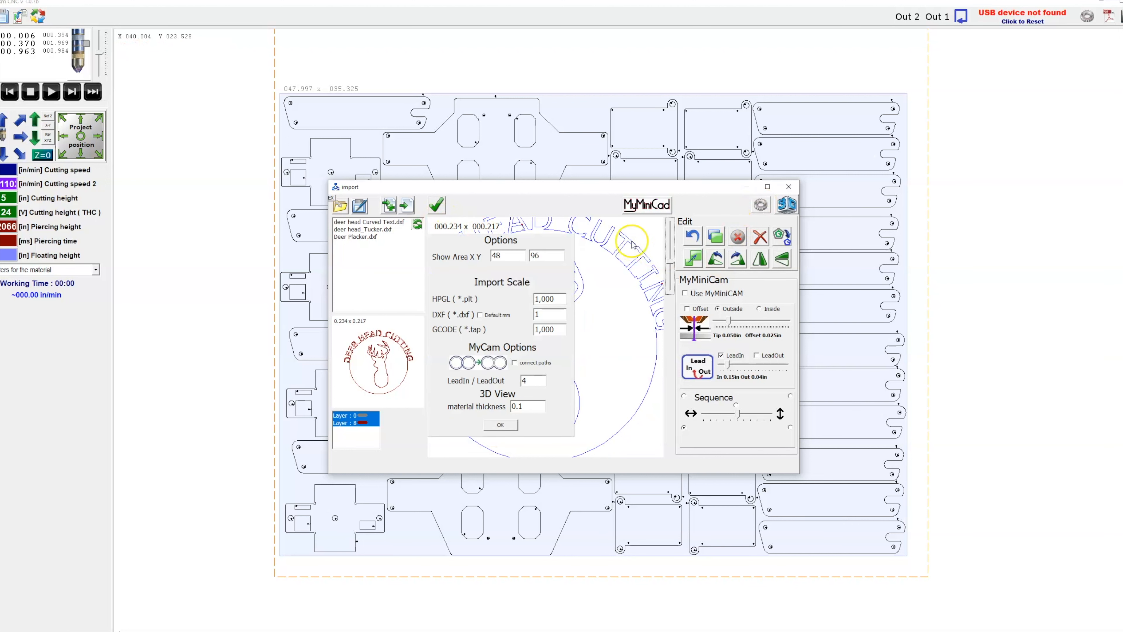
double_click(544, 315)
text(25.4)
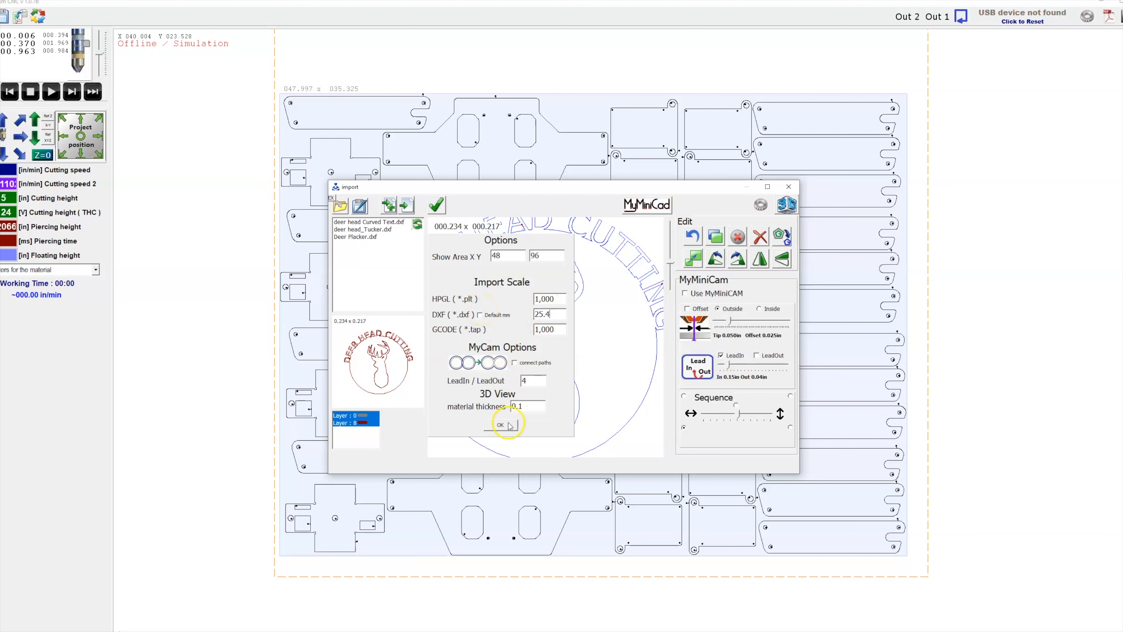
click(509, 425)
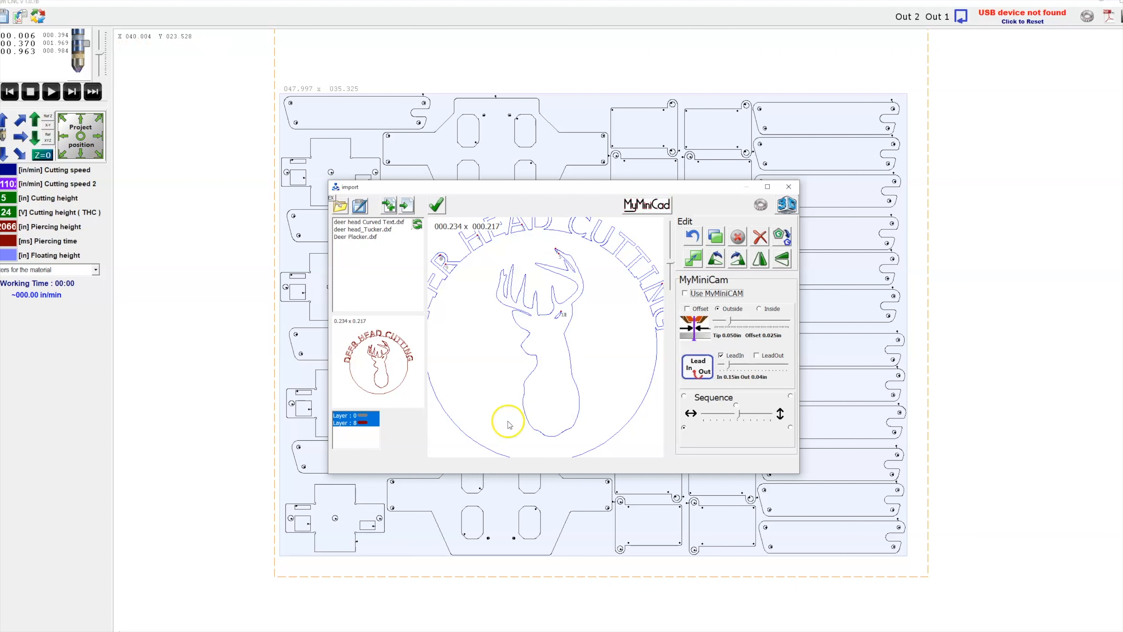
click(370, 225)
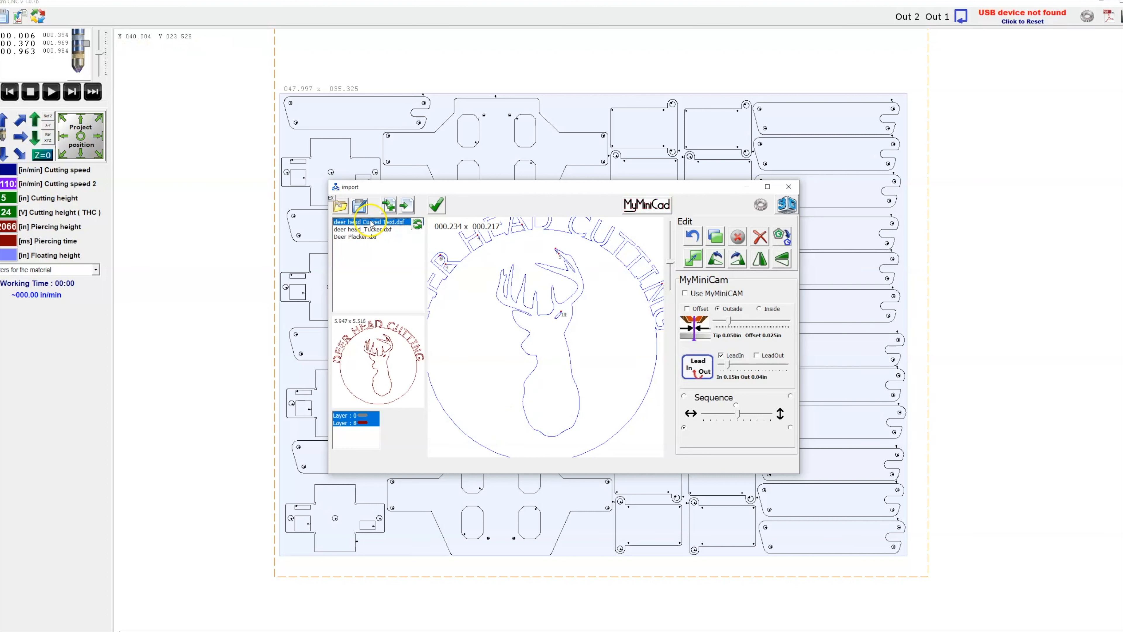
click(405, 207)
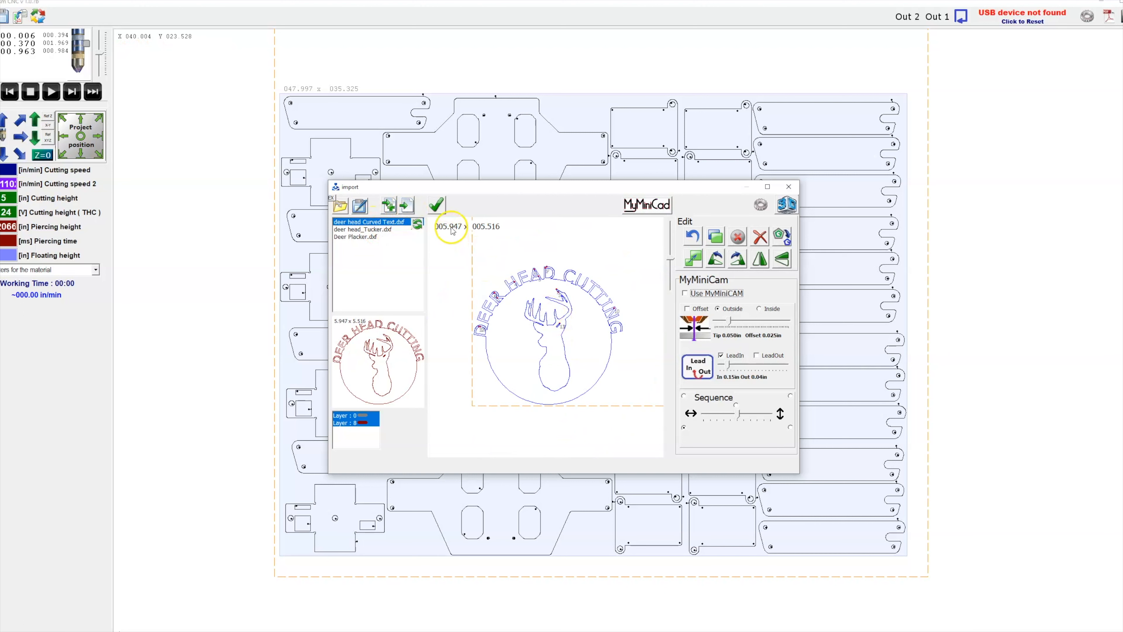
Zoom around the imported drawing to inspect the curved text and deer outlines.
scroll(601, 328, up, 4)
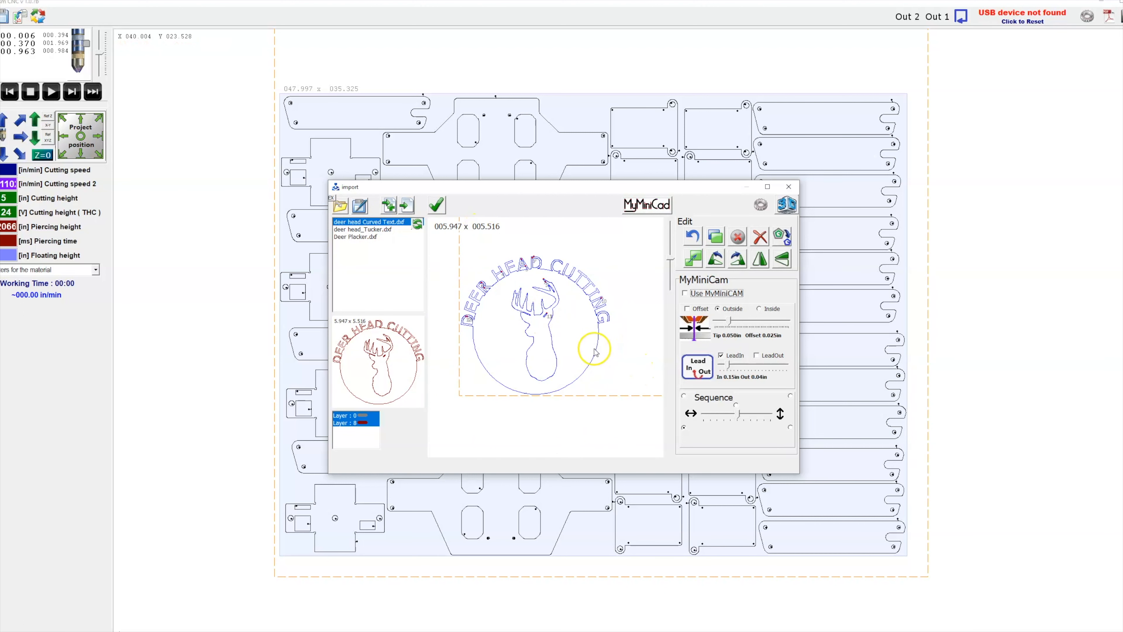
scroll(546, 246, up, 5)
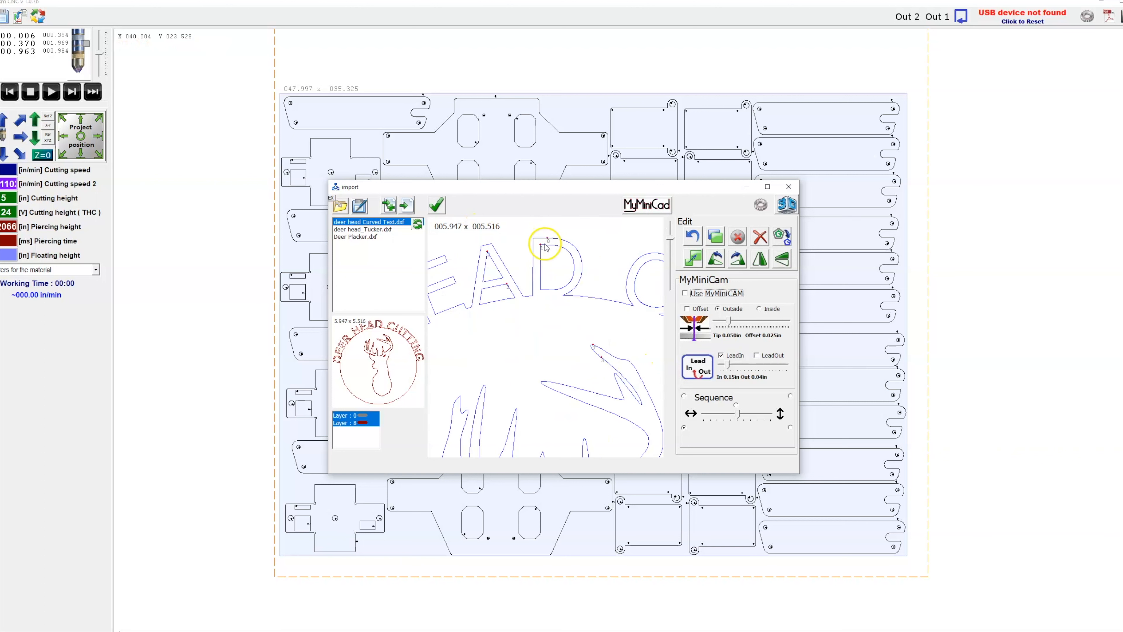
scroll(571, 292, down, 5)
scroll(576, 294, up, 3)
scroll(579, 294, down, 3)
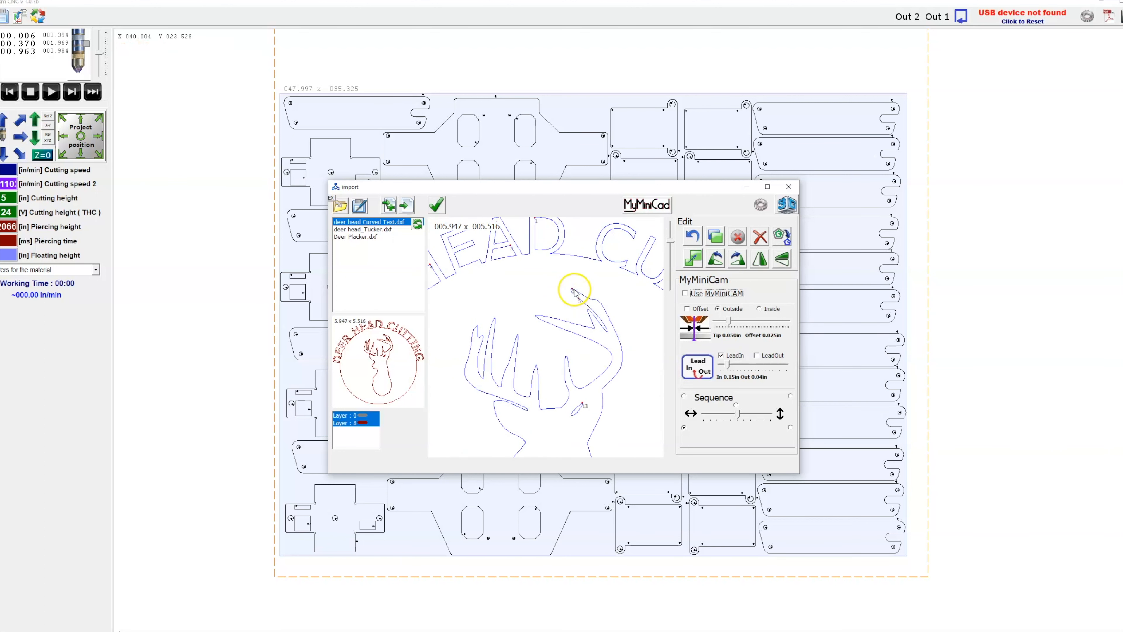
scroll(580, 295, up, 2)
scroll(580, 294, down, 2)
scroll(580, 296, up, 4)
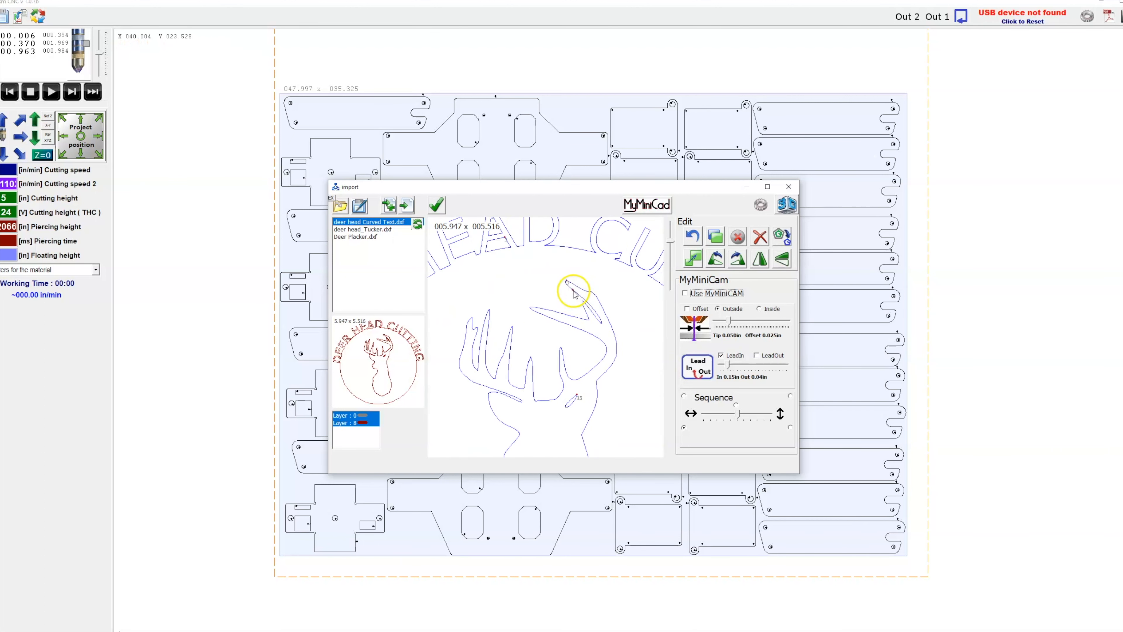
scroll(579, 299, down, 2)
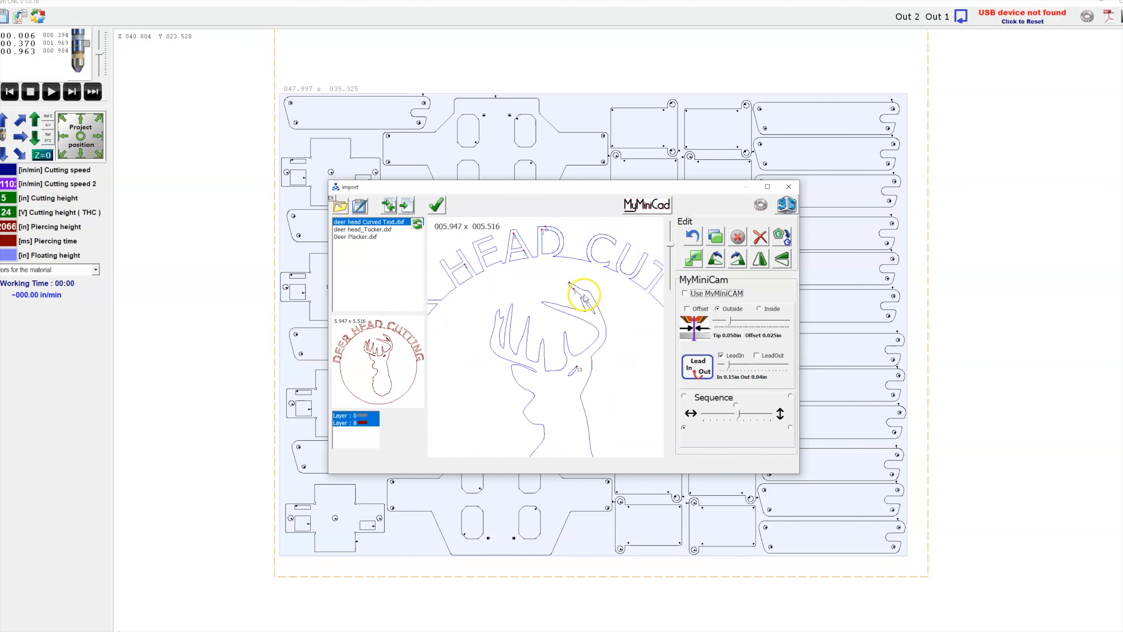
Enable MyMiniCAM with an outside offset, setting the tip to 0.040 in and offset to 0.020 in.
drag(730, 327, 728, 324)
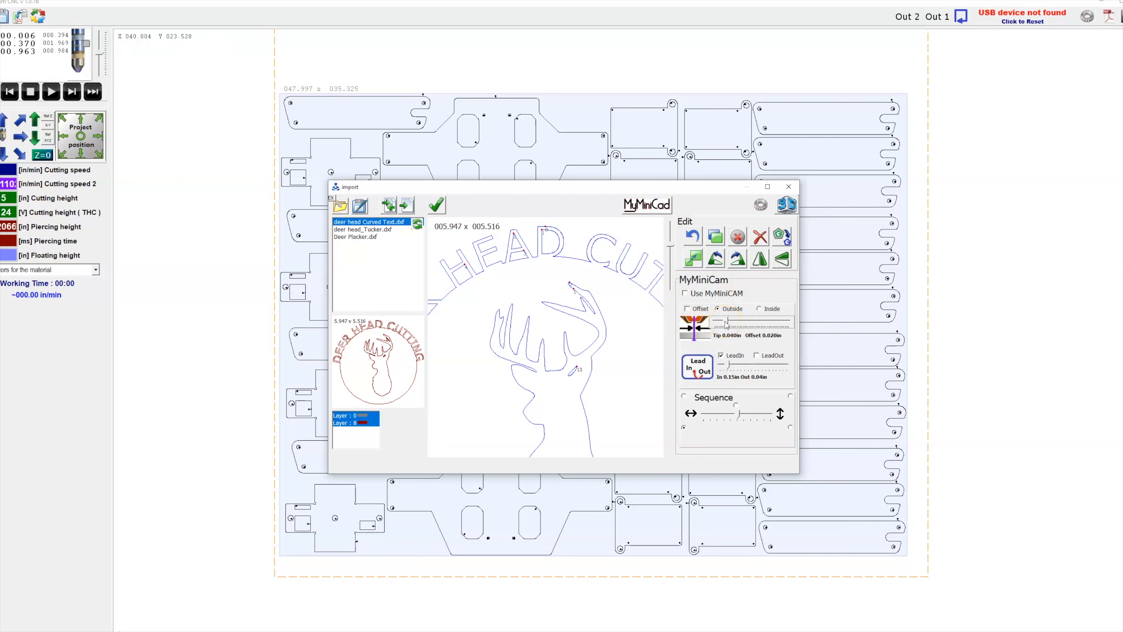
drag(727, 325, 724, 325)
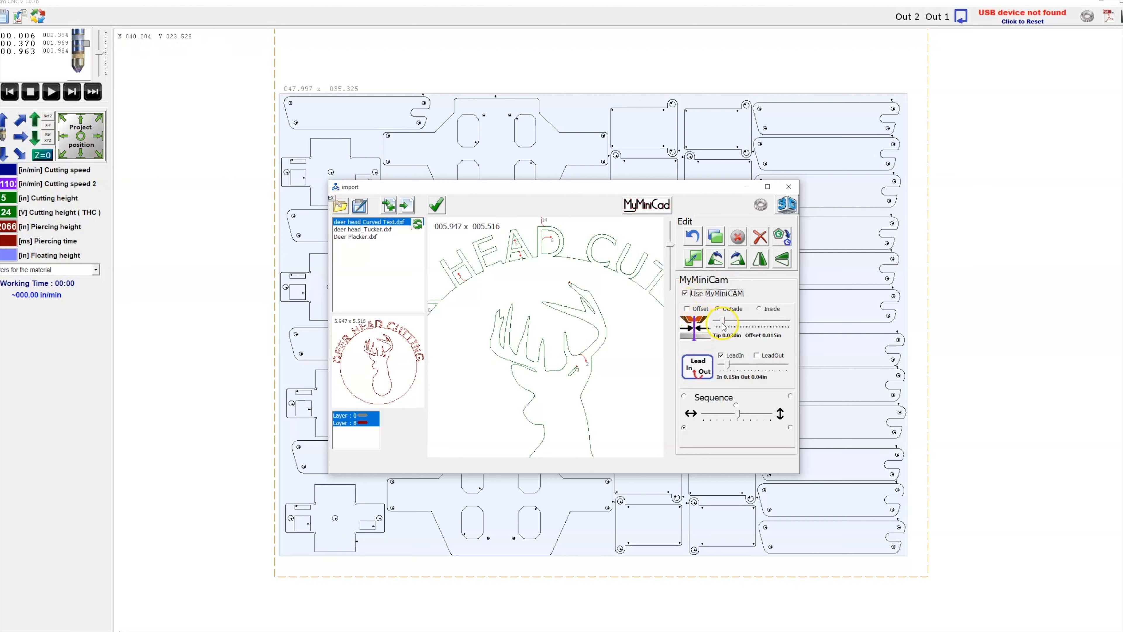
drag(723, 322, 726, 324)
Zoom around the generated toolpaths to inspect the lead-ins on the lettering and antlers.
scroll(568, 289, down, 1)
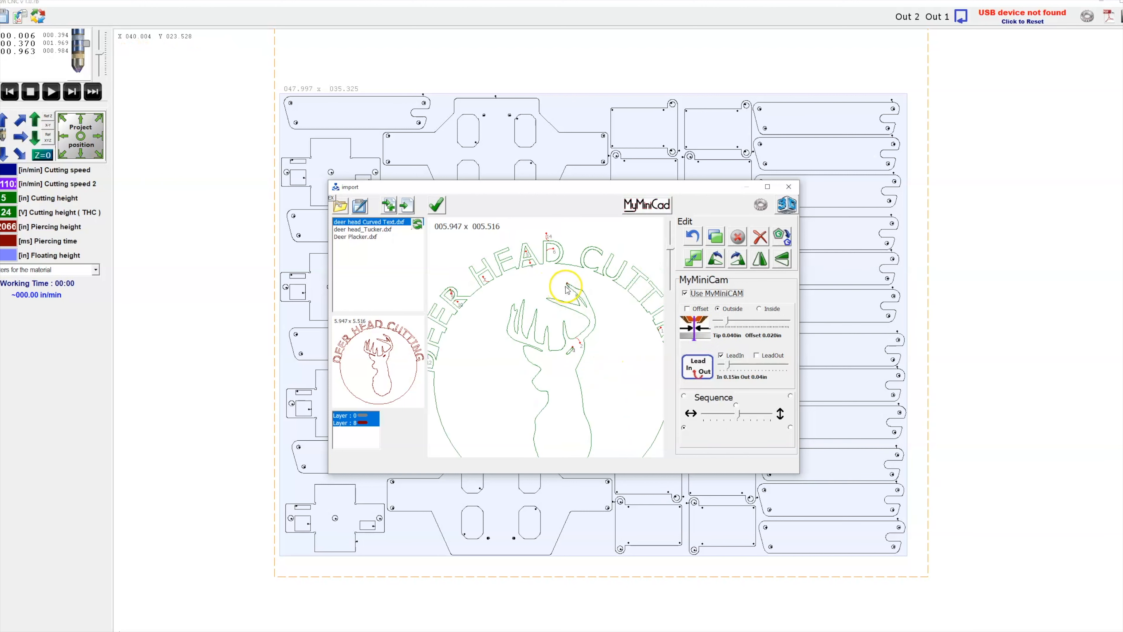
scroll(522, 253, up, 4)
scroll(545, 311, down, 3)
scroll(579, 279, up, 4)
scroll(579, 281, down, 1)
scroll(559, 309, down, 1)
scroll(549, 320, up, 2)
scroll(549, 319, down, 2)
scroll(504, 309, up, 4)
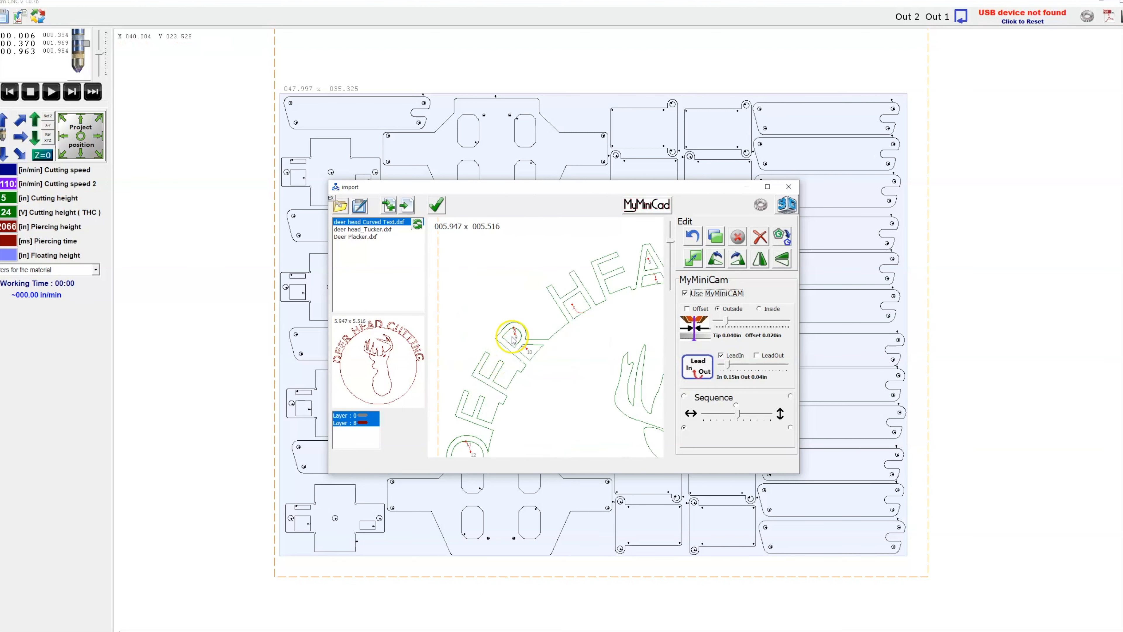
scroll(518, 321, up, 4)
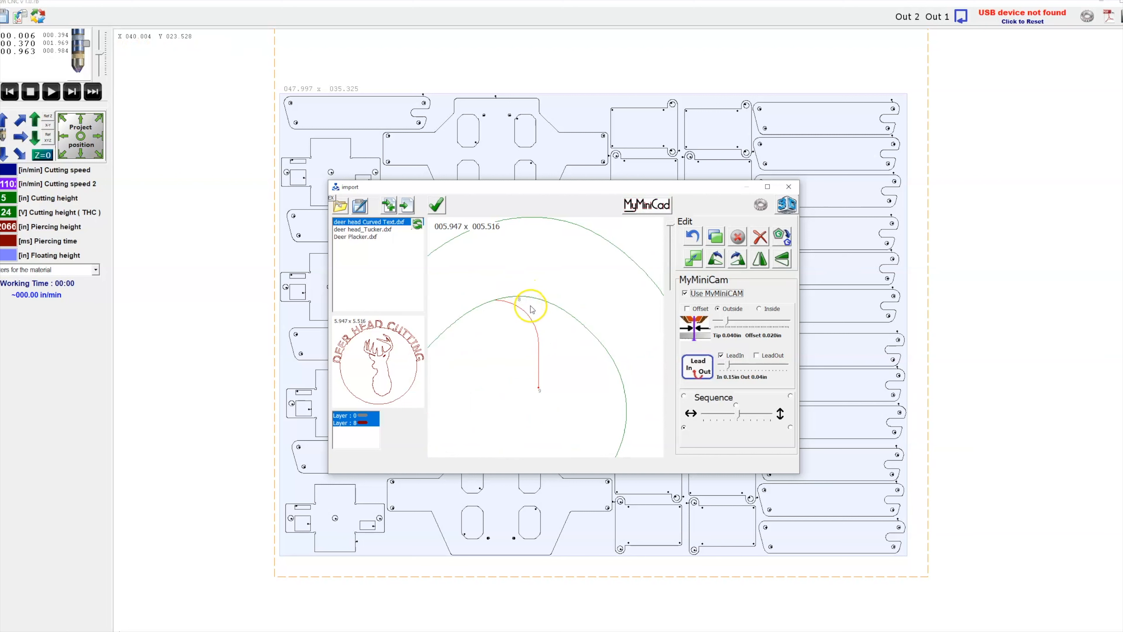
click(598, 354)
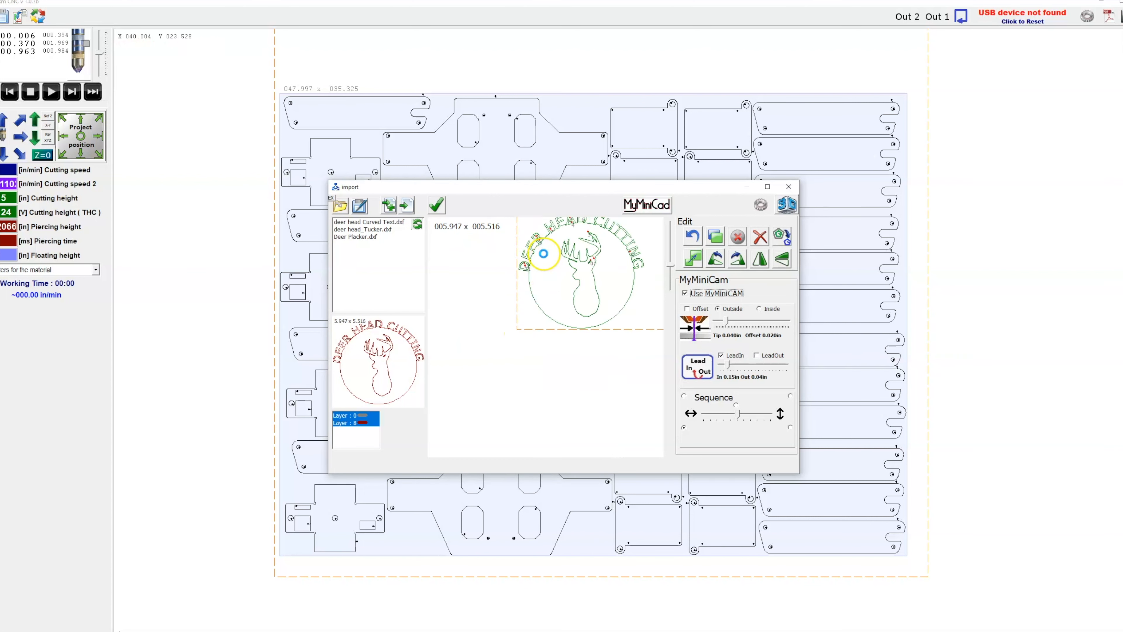
scroll(539, 239, up, 8)
scroll(534, 282, down, 5)
scroll(534, 282, up, 10)
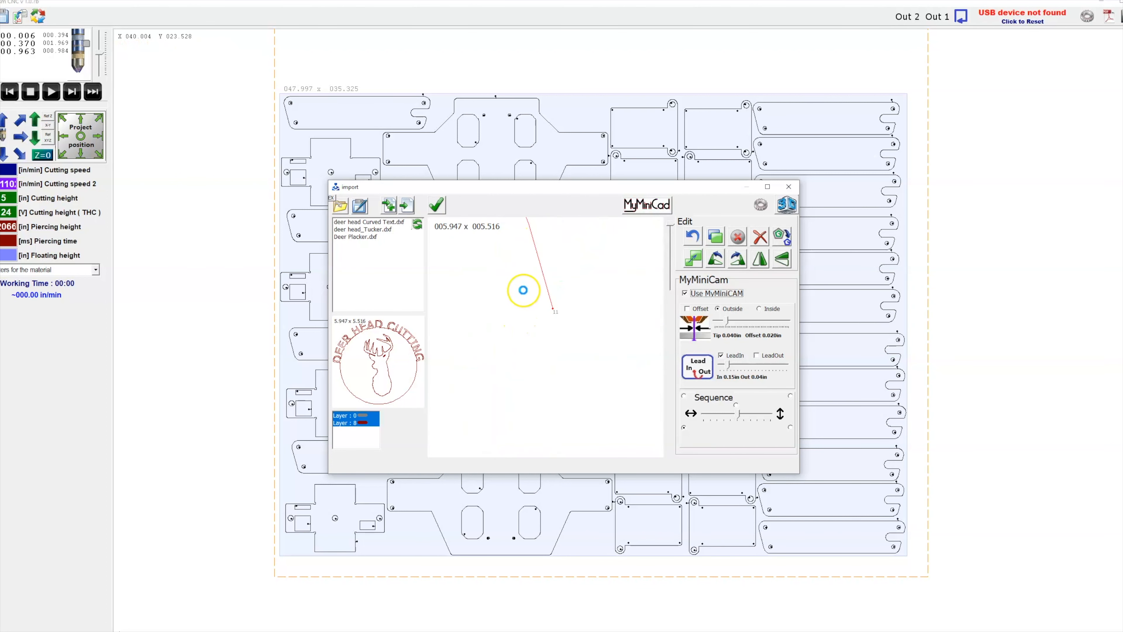
scroll(515, 253, up, 3)
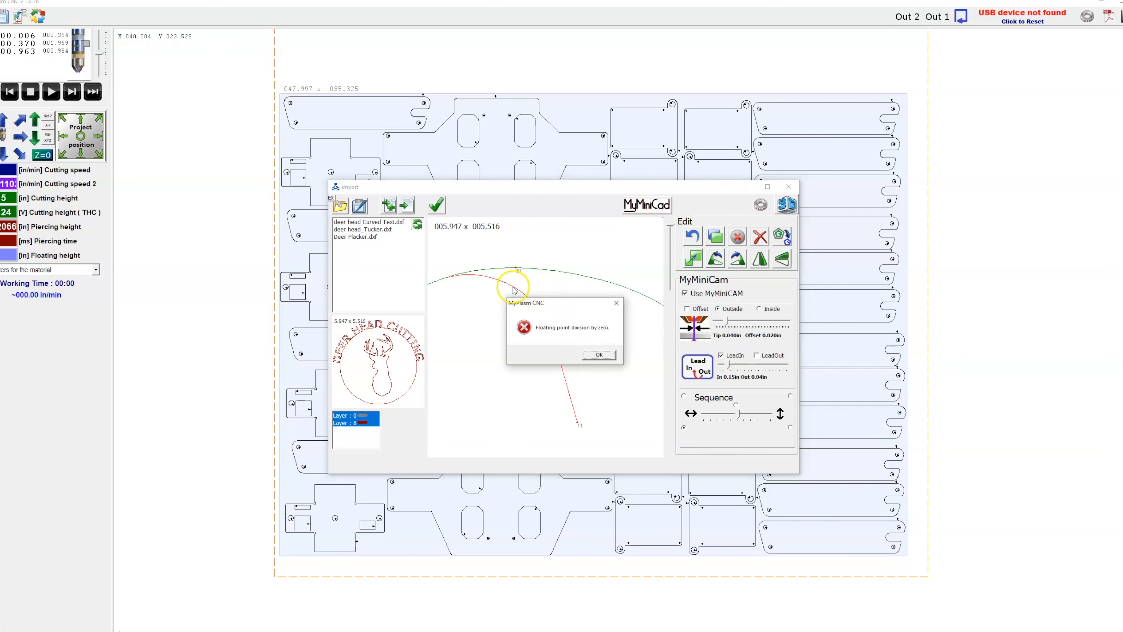
click(598, 354)
scroll(505, 308, down, 3)
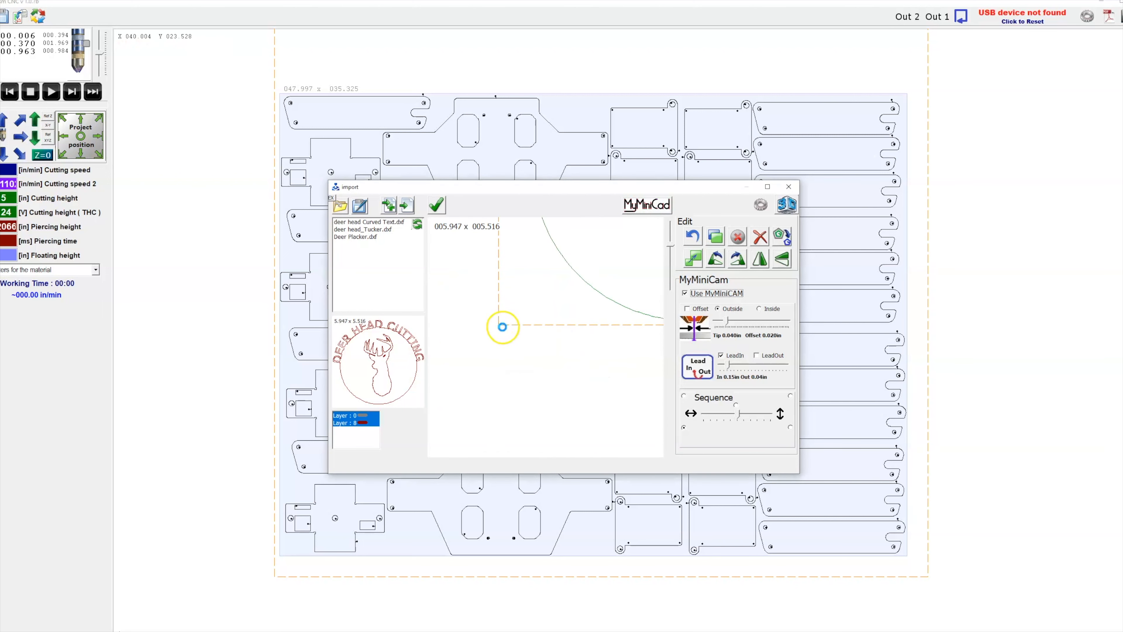
scroll(519, 312, down, 2)
scroll(520, 244, up, 4)
scroll(504, 287, down, 6)
scroll(603, 250, up, 2)
scroll(603, 250, up, 6)
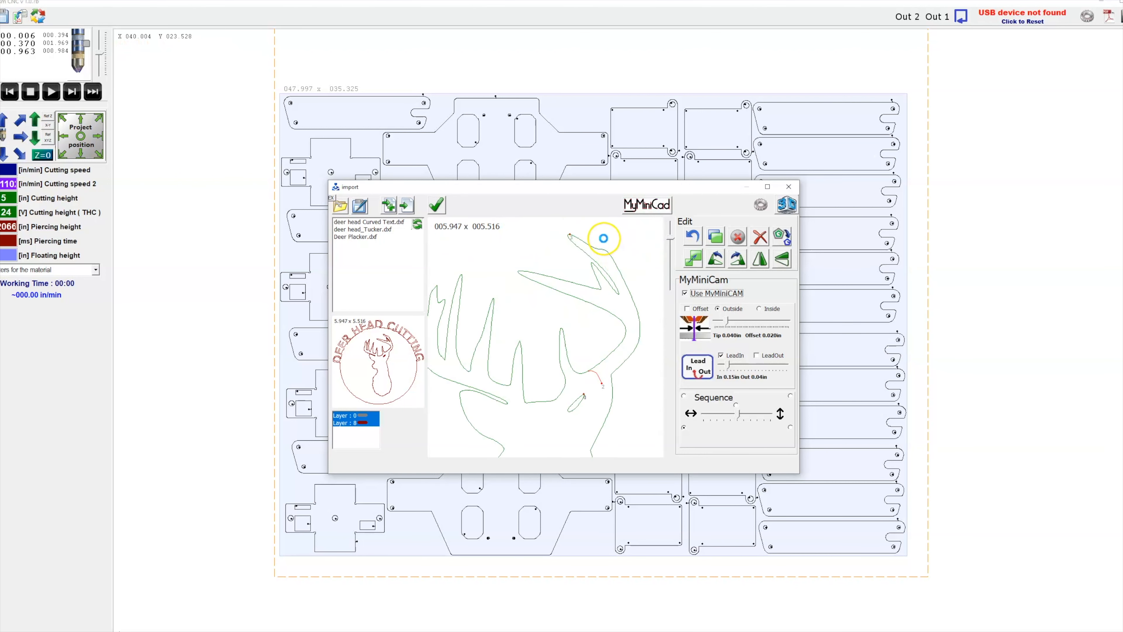
scroll(570, 369, up, 2)
scroll(574, 384, down, 3)
scroll(584, 354, up, 5)
scroll(625, 237, down, 3)
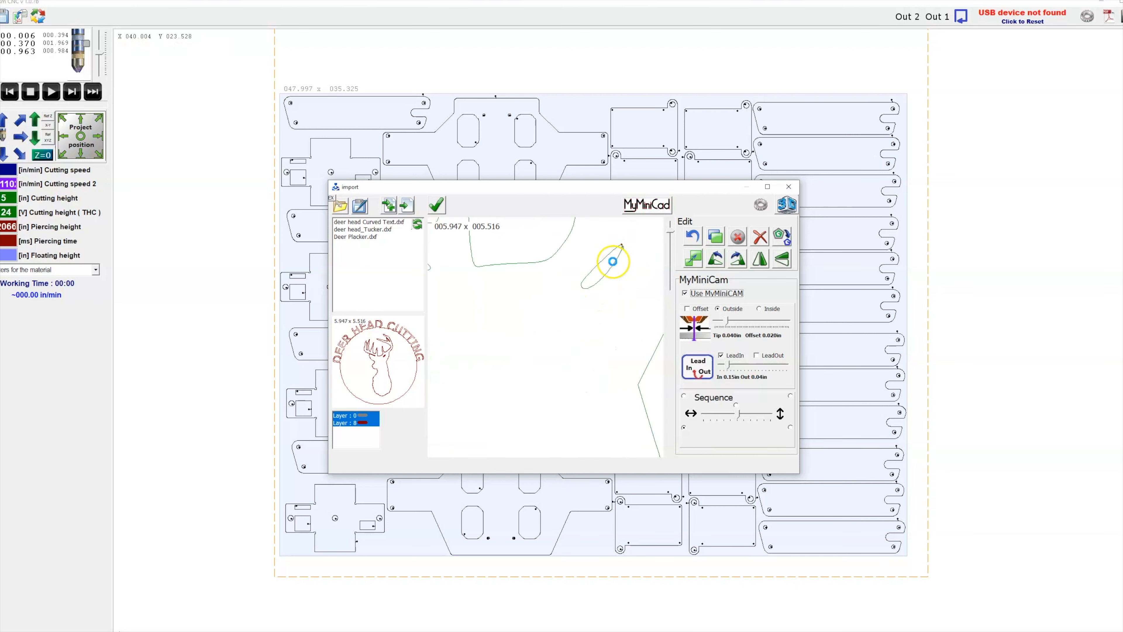
Select and delete a stray path near the deer's antler tip.
scroll(579, 251, up, 2)
drag(639, 342, 638, 342)
key(Delete)
scroll(565, 323, down, 8)
scroll(563, 319, up, 6)
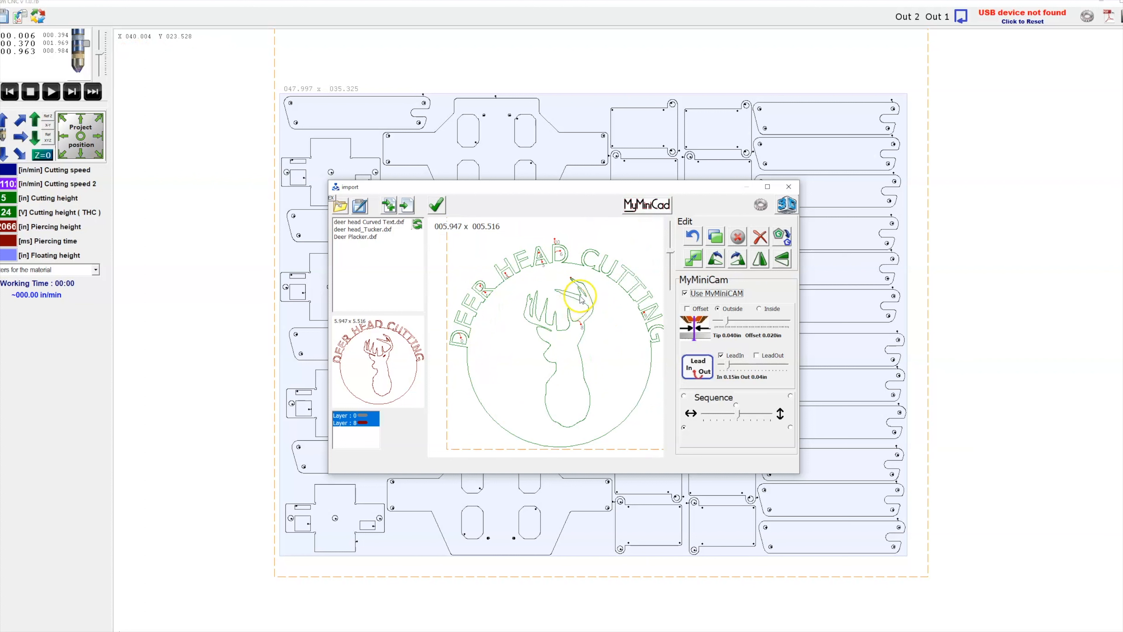
scroll(574, 279, up, 5)
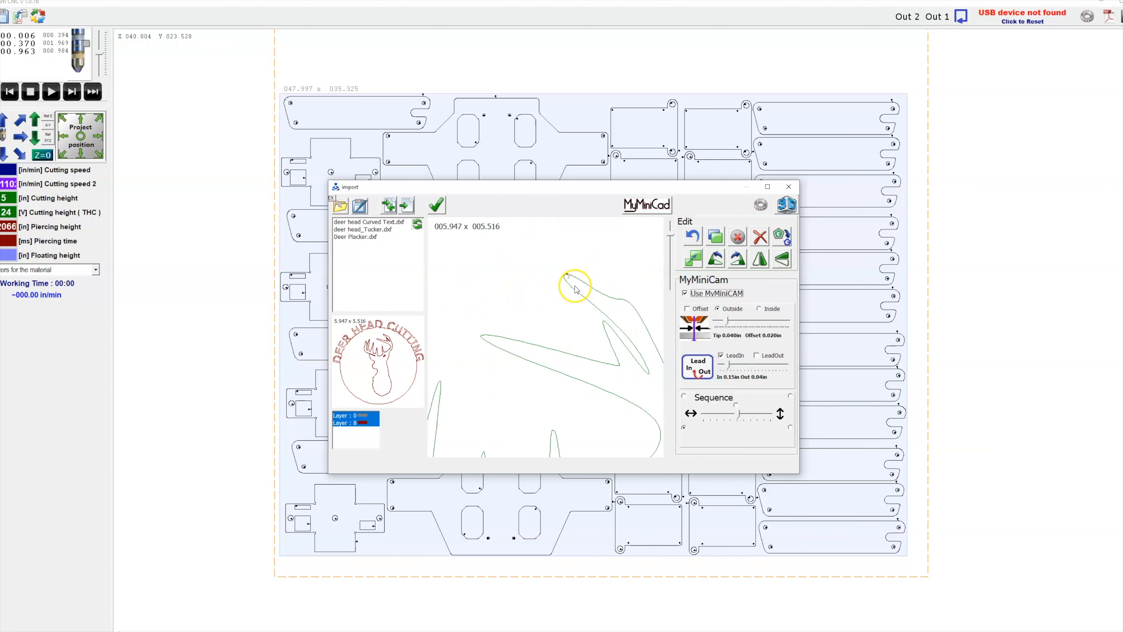
Maximize the import window and zoom around the design to inspect the lettering, antler and circle toolpaths.
drag(565, 297, 602, 384)
click(598, 355)
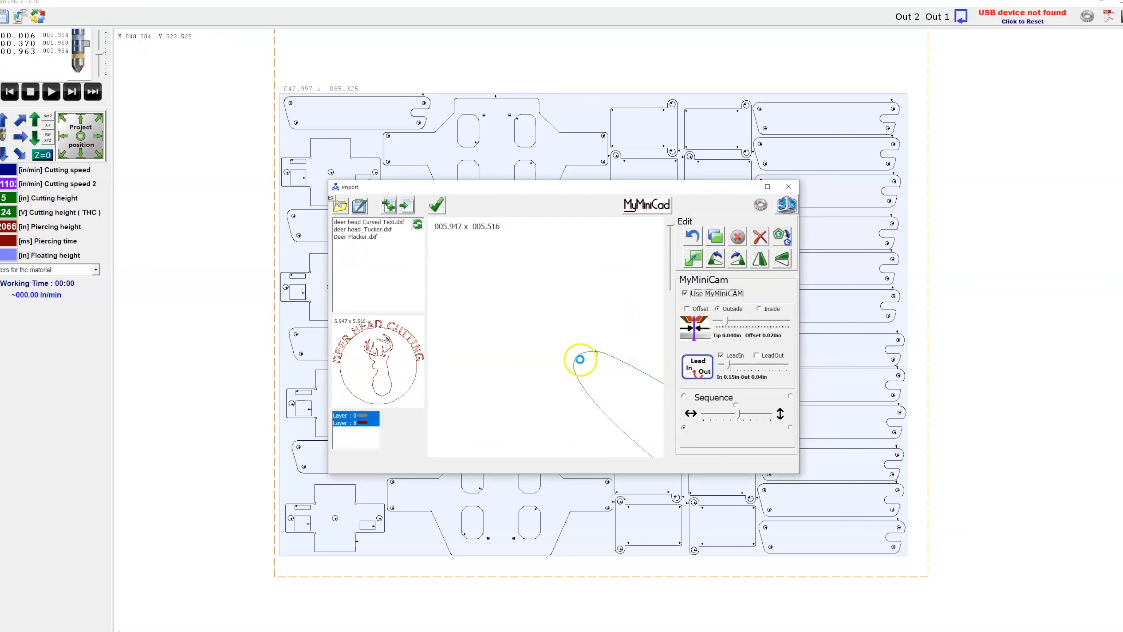
scroll(553, 329, down, 3)
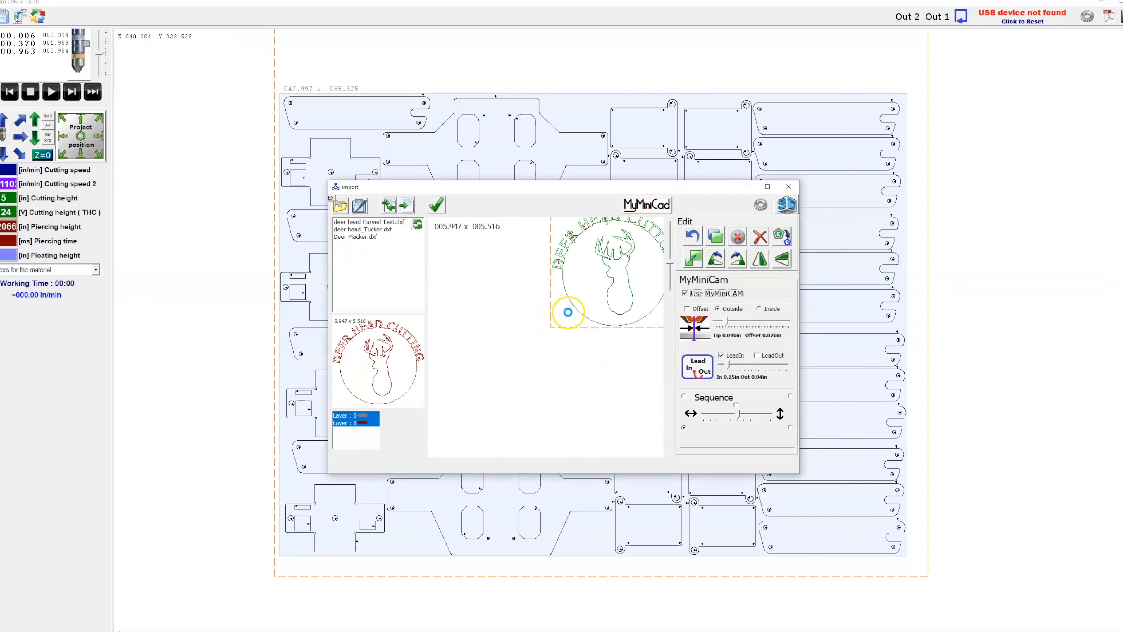
scroll(610, 258, up, 2)
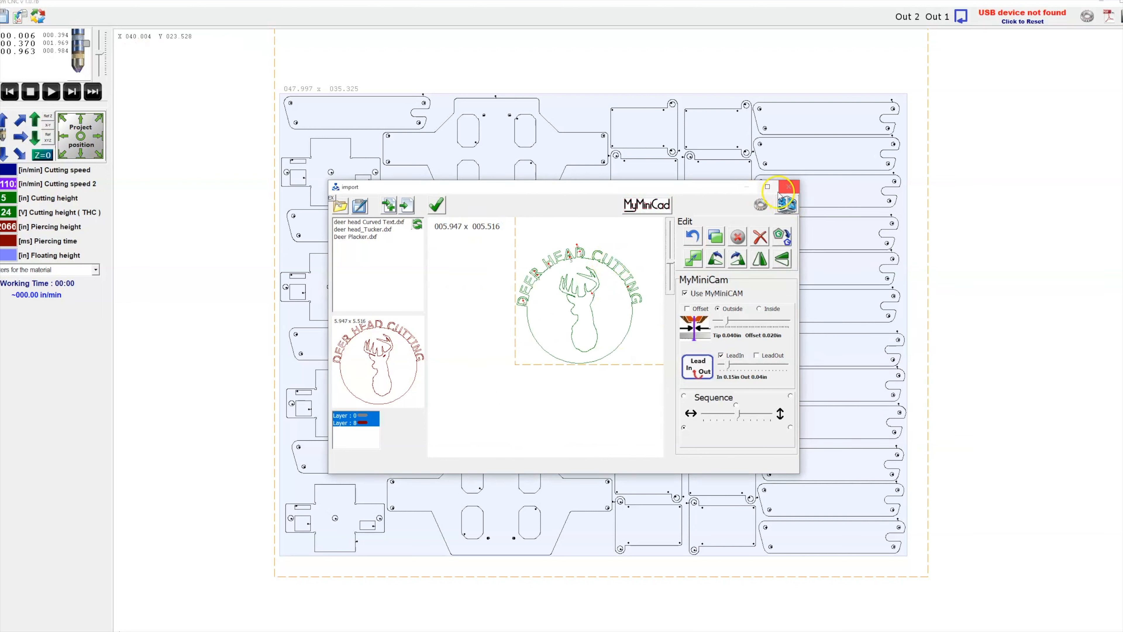
click(768, 187)
scroll(478, 403, down, 1)
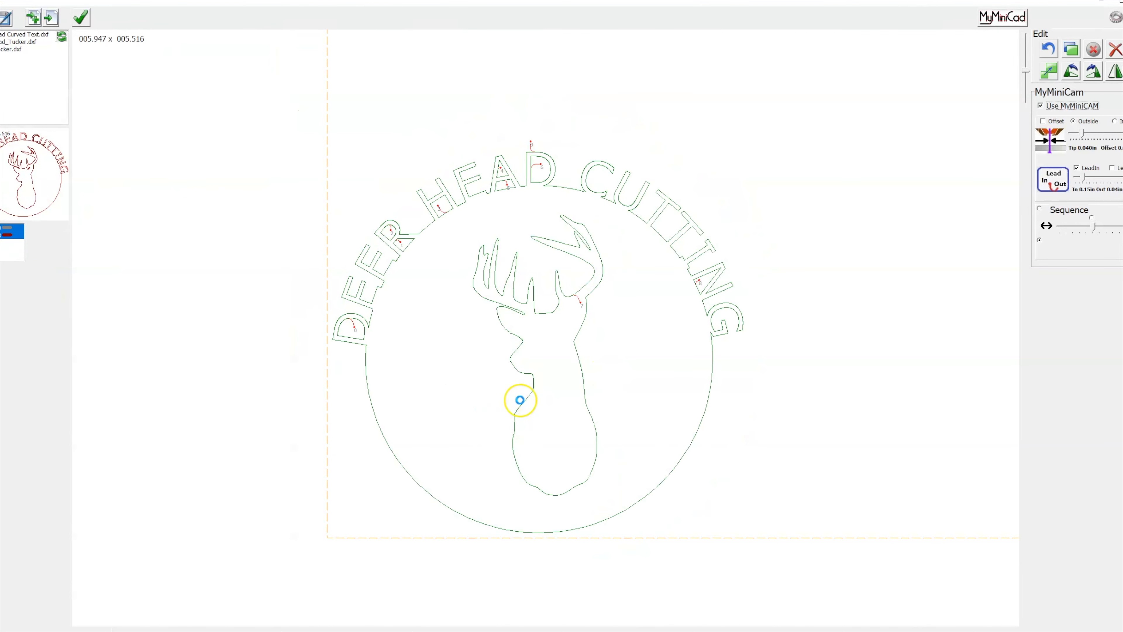
scroll(518, 354, down, 1)
scroll(557, 222, down, 1)
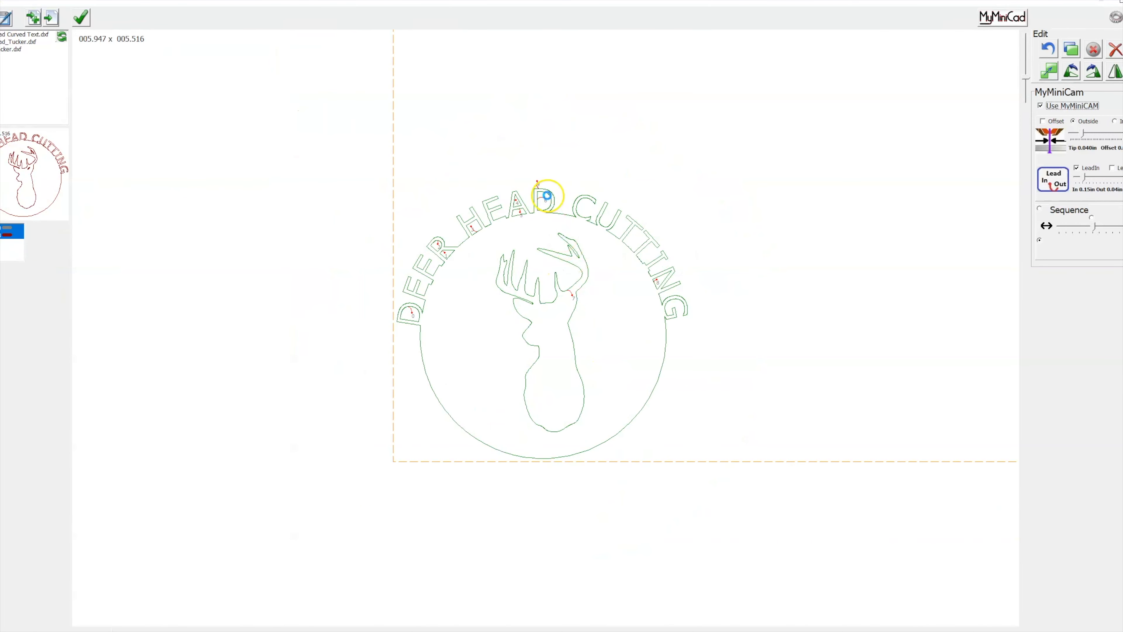
scroll(547, 191, up, 2)
scroll(648, 261, down, 1)
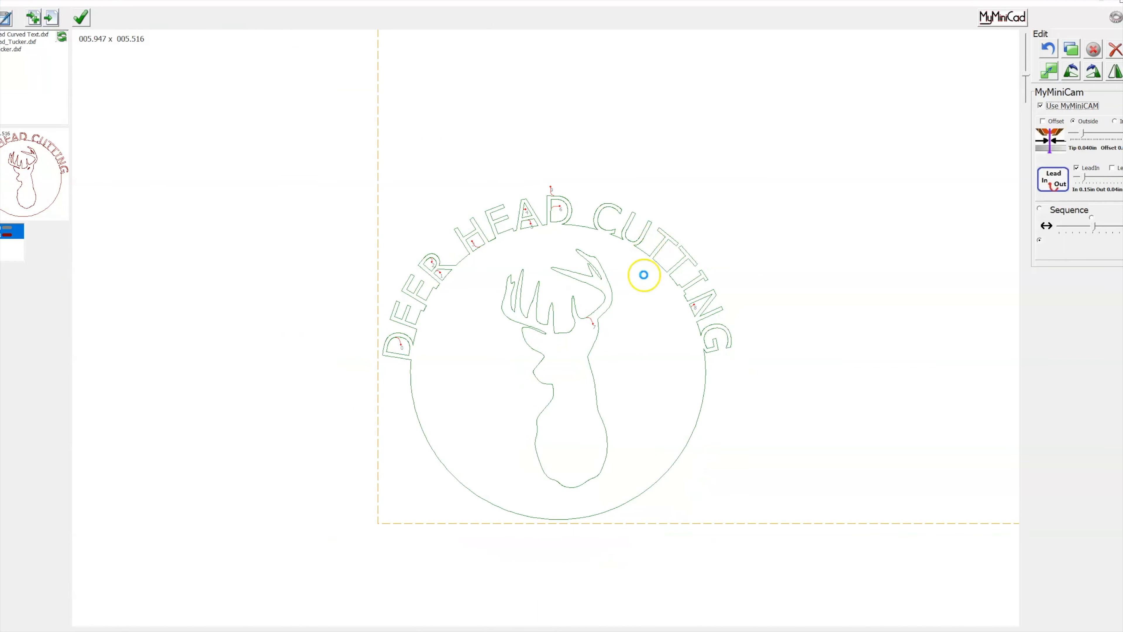
scroll(551, 188, up, 2)
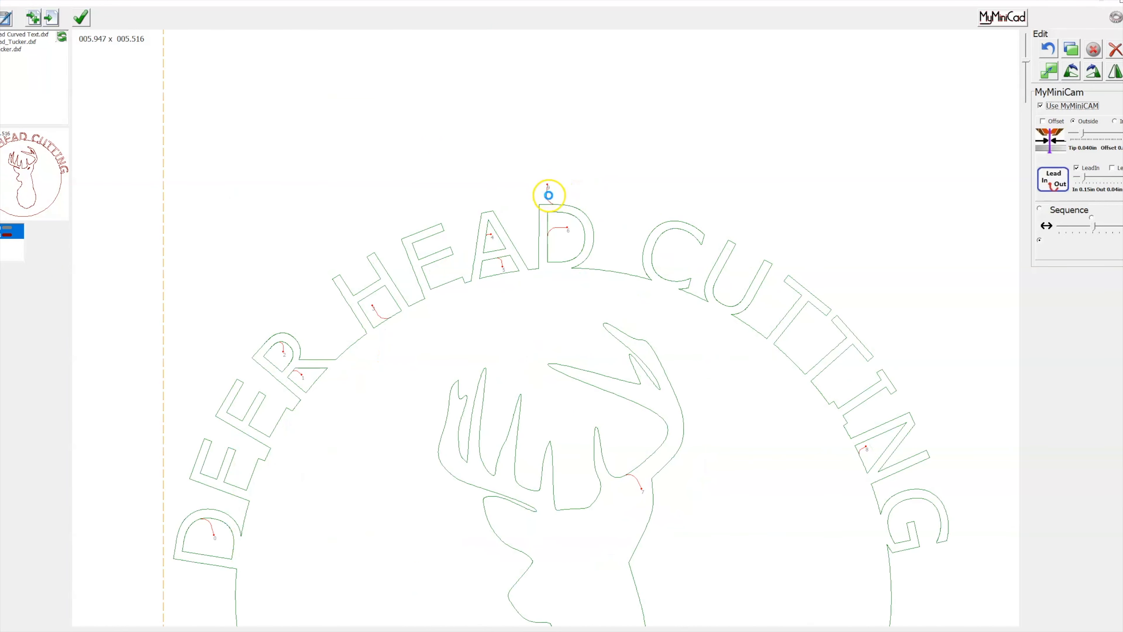
Reposition the outer circle's lead-in start point to the circle's left side, just below the letter D.
click(549, 185)
scroll(549, 186, down, 2)
click(733, 429)
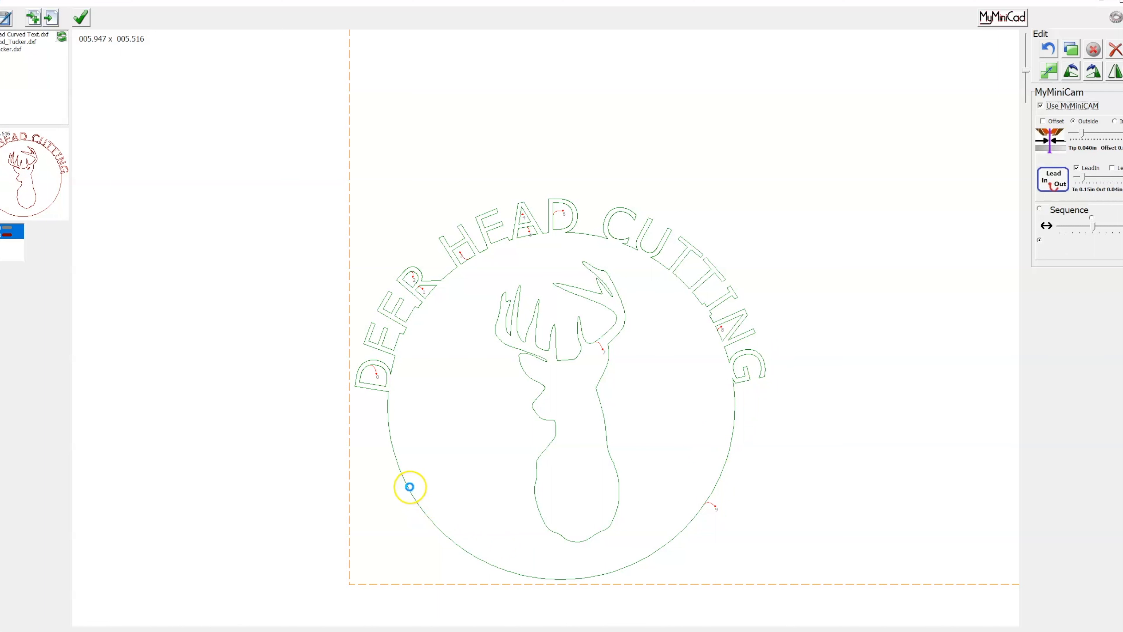
click(395, 459)
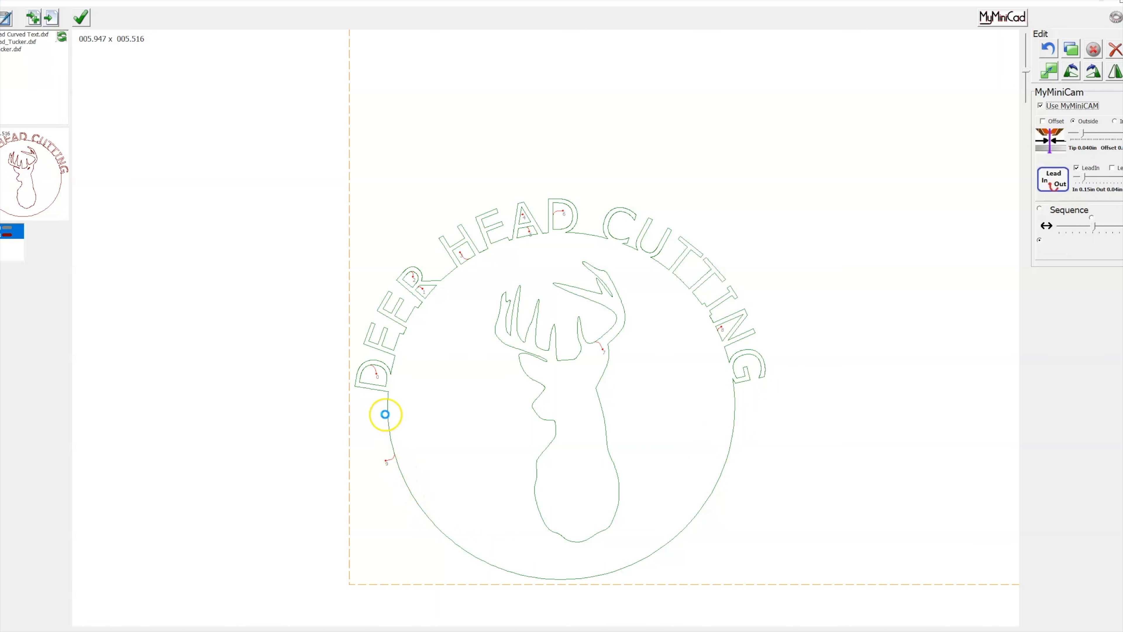
click(389, 409)
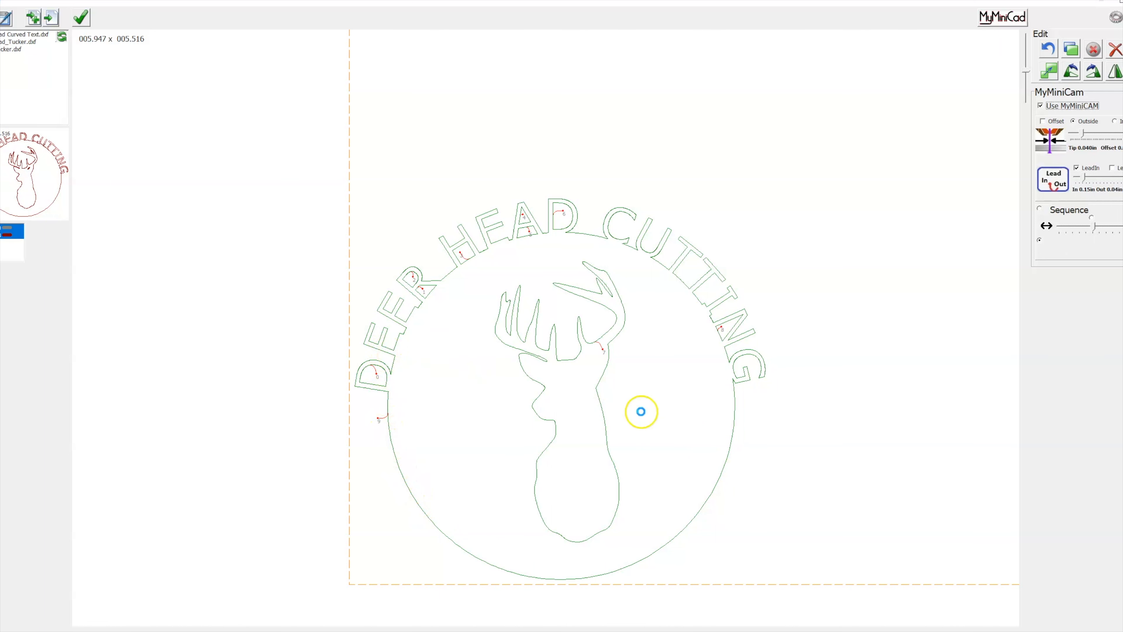